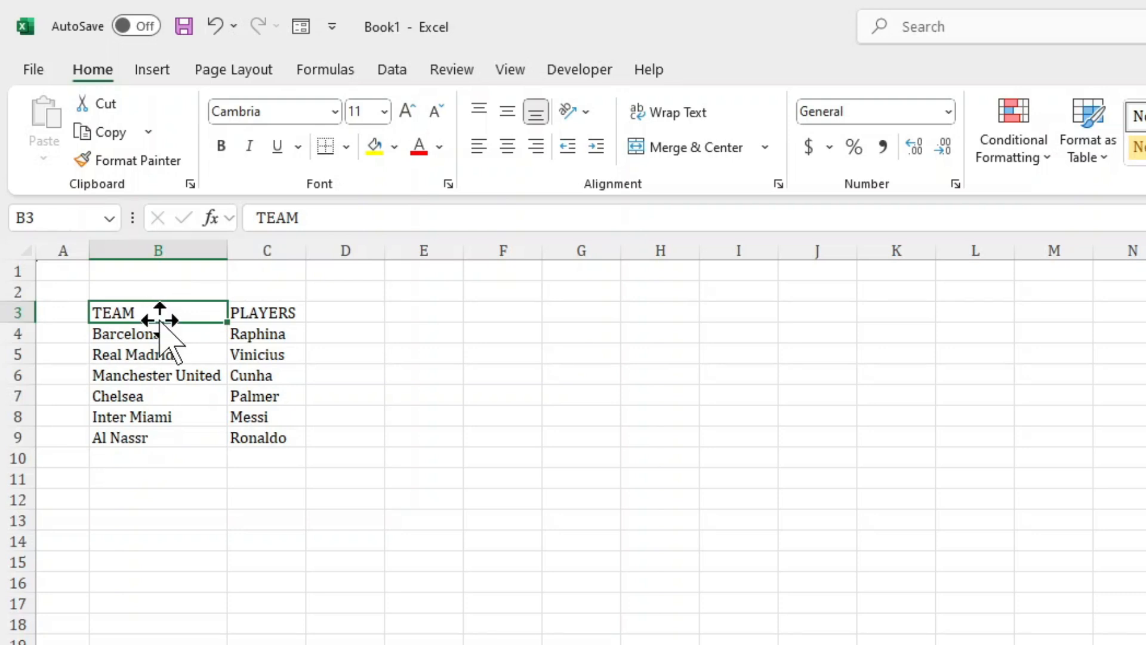
Step: Create a new blank workbook
{"action": "key", "text": "ctrl+n"}
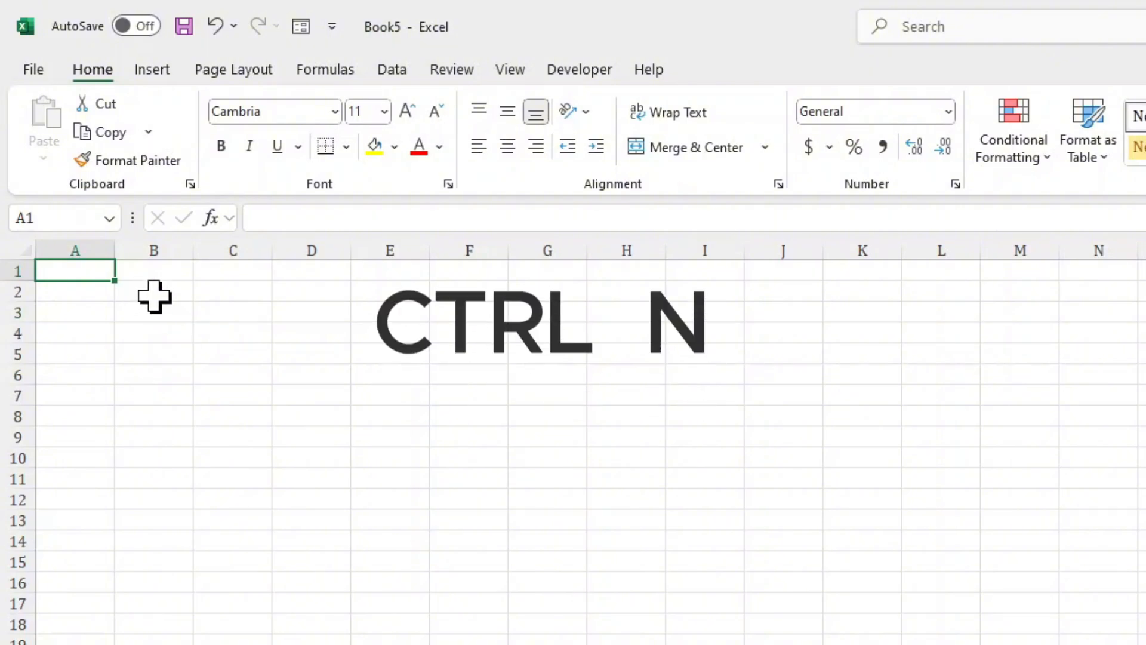
{"action": "left_click", "coordinate": [154, 296]}
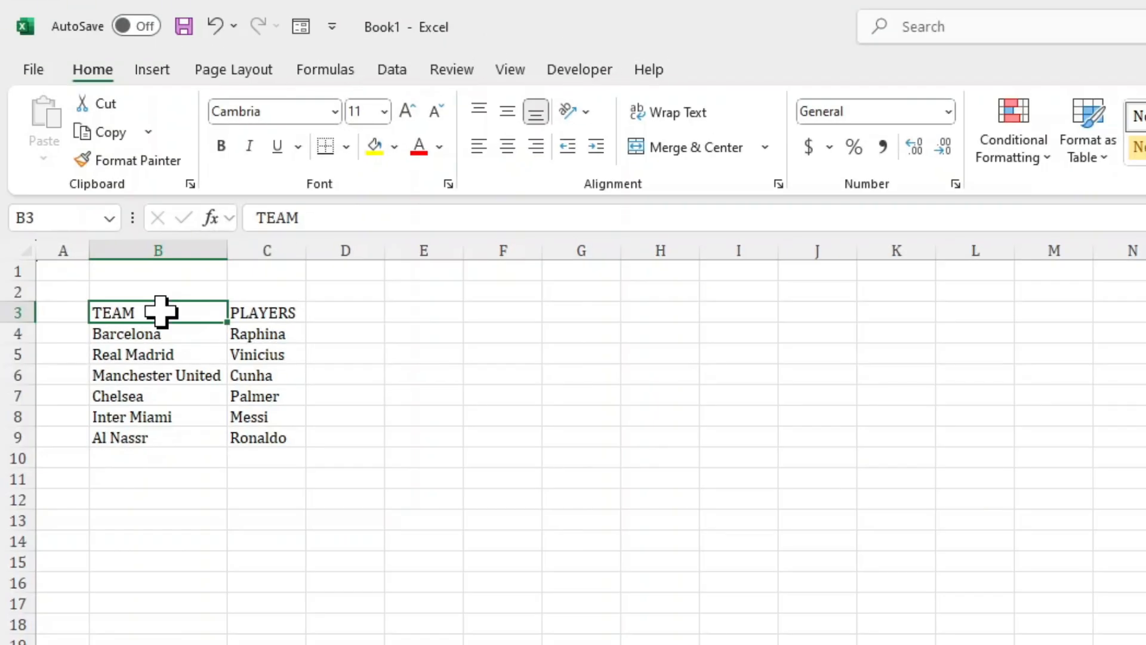
Step: Insert a new column before the PLAYERS column and enter the header AGE in C3
{"action": "left_click", "coordinate": [272, 239]}
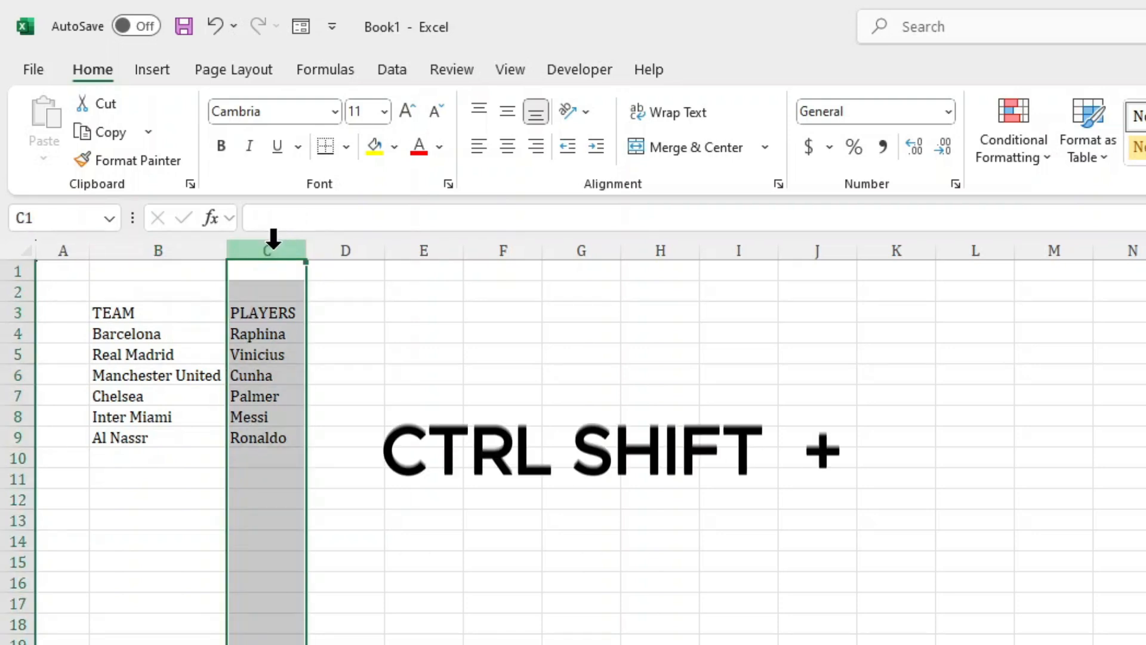
{"action": "key", "text": "ctrl+shift+plus"}
{"action": "left_click", "coordinate": [319, 310]}
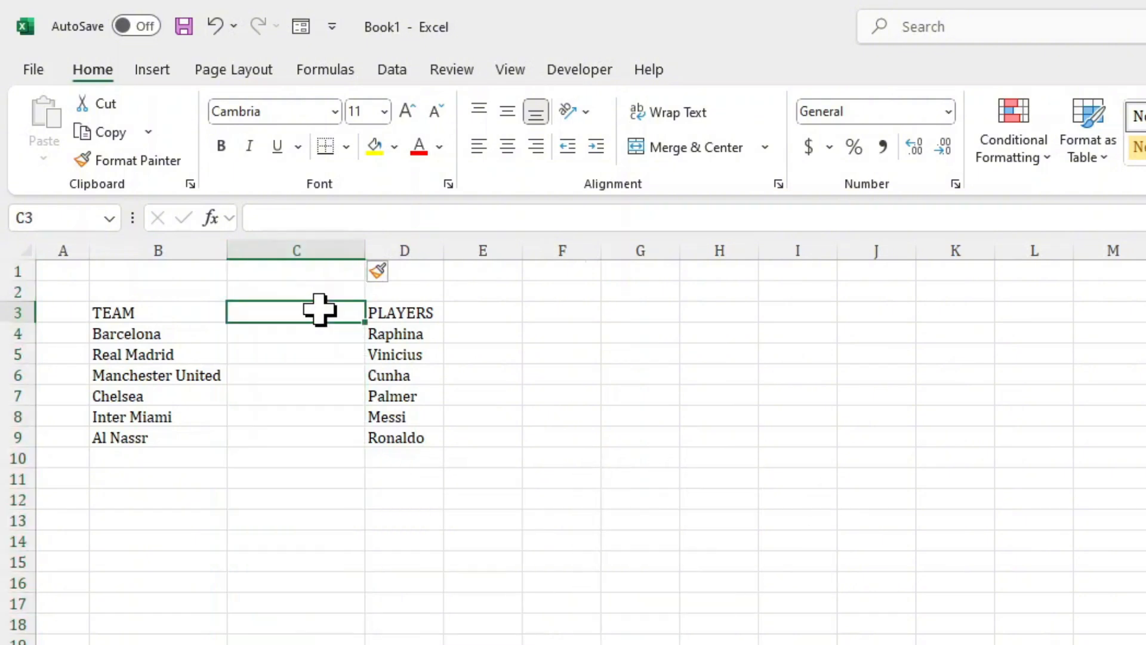
{"action": "type", "text": "AGE"}
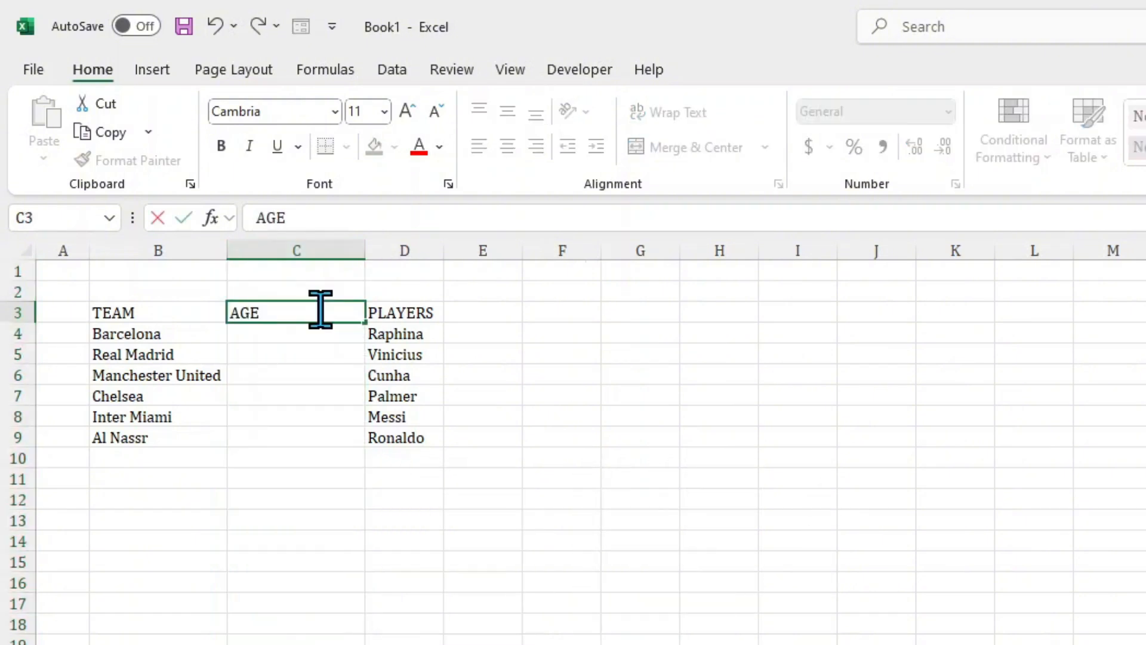
{"action": "left_click", "coordinate": [265, 356]}
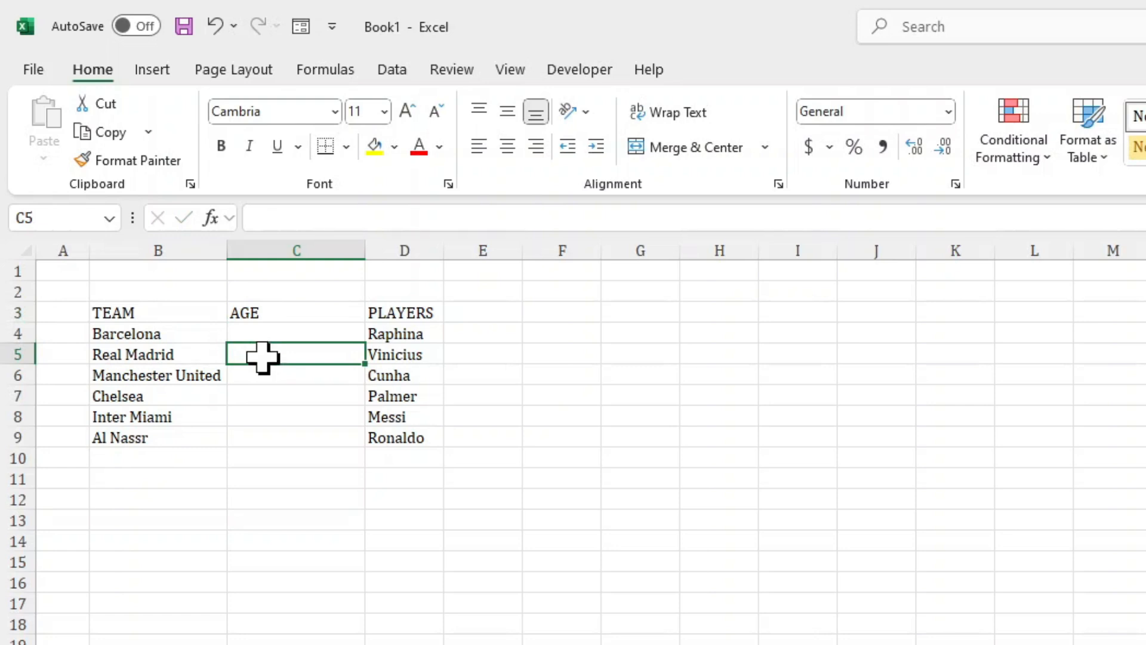
Step: Delete the entire AGE column from the sheet
{"action": "left_click", "coordinate": [306, 239]}
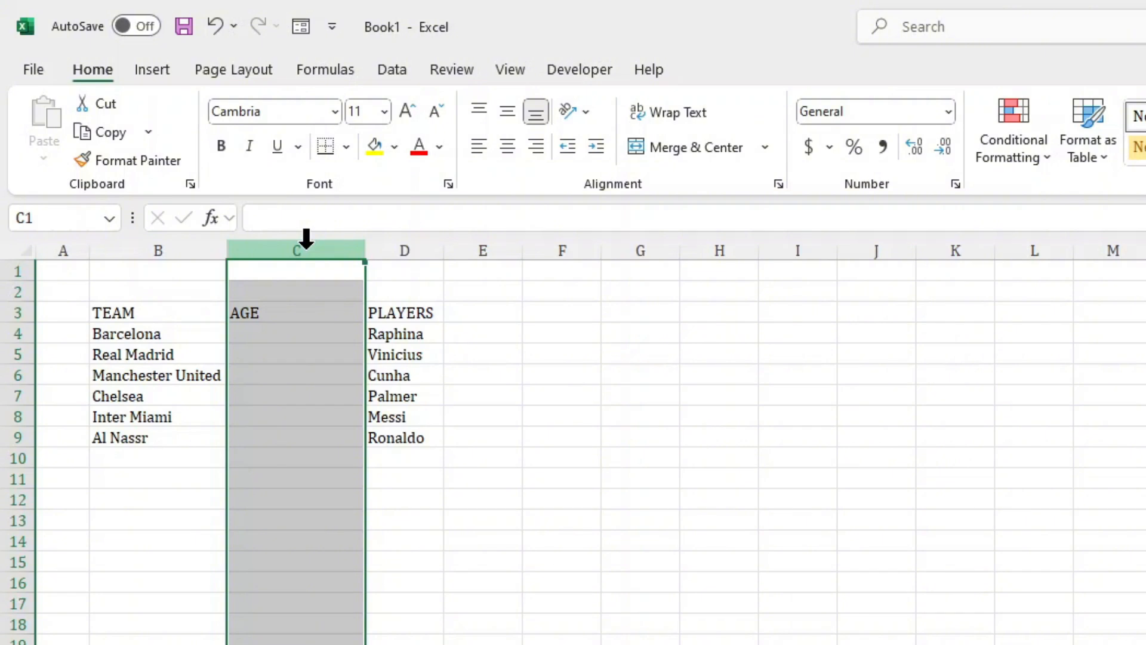
{"action": "key", "text": "ctrl+minus"}
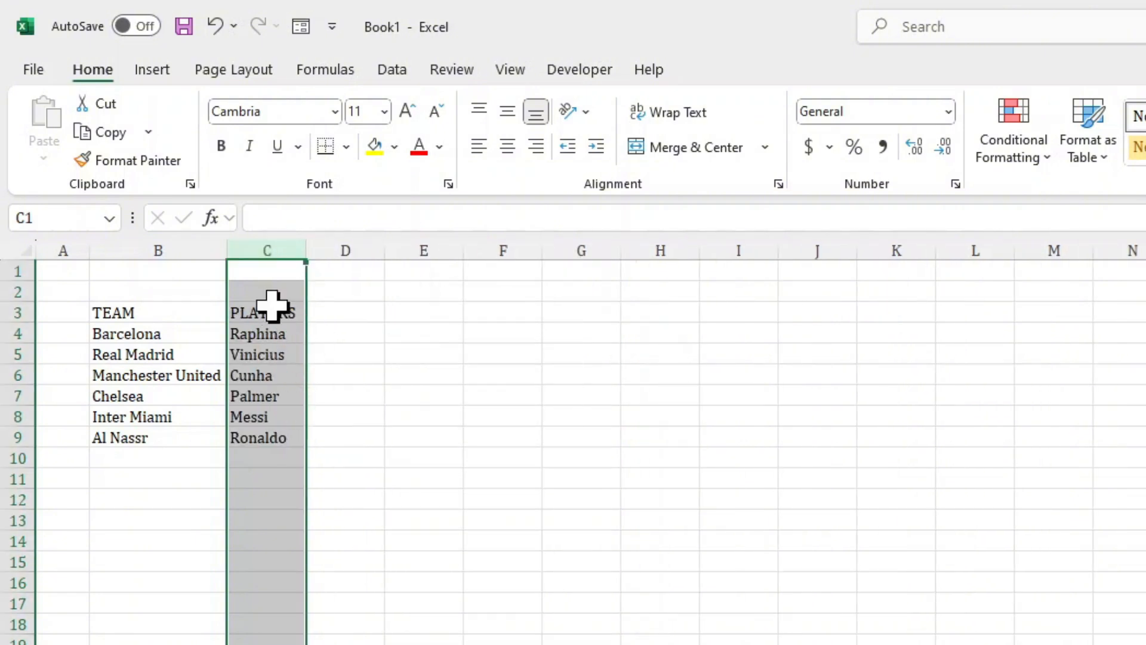
{"action": "left_click", "coordinate": [272, 307]}
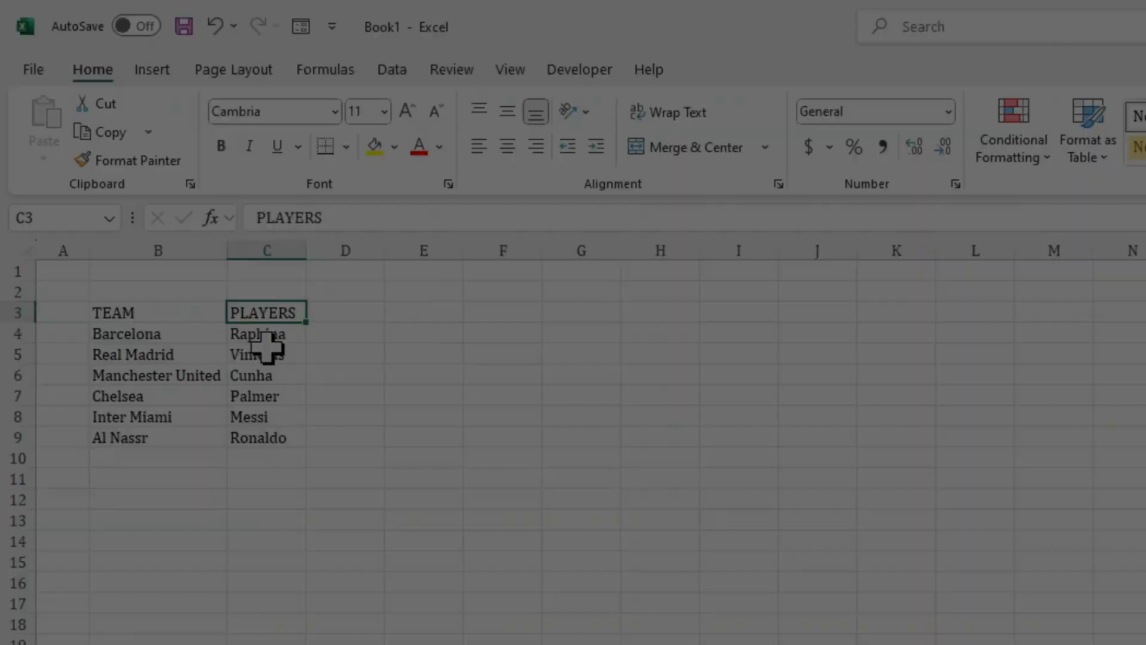
Step: Jump from the TEAM header to the last team entry and back, then to the PLAYERS header and back
{"action": "left_click", "coordinate": [158, 312]}
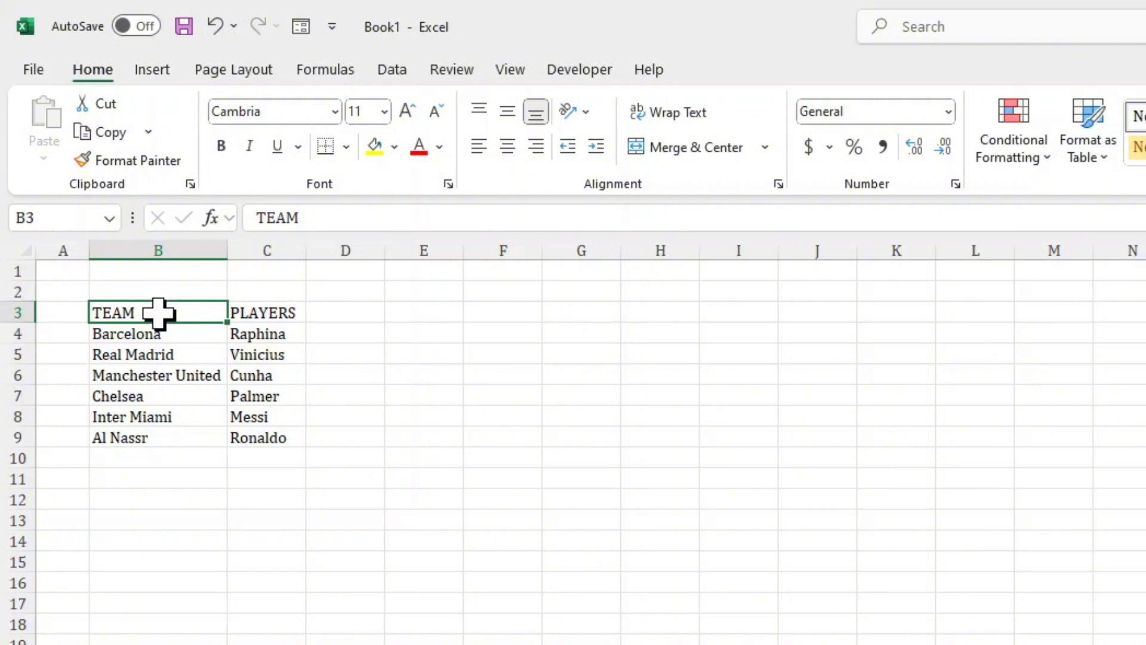
{"action": "key", "text": "ctrl+Down"}
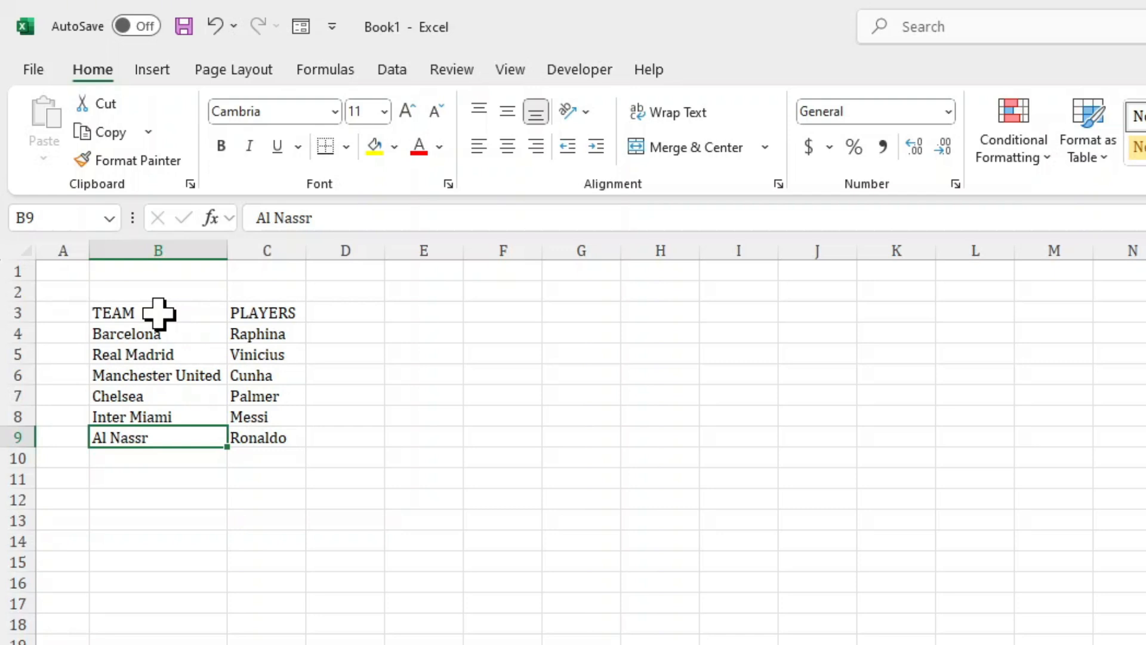
{"action": "key", "text": "ctrl+Up"}
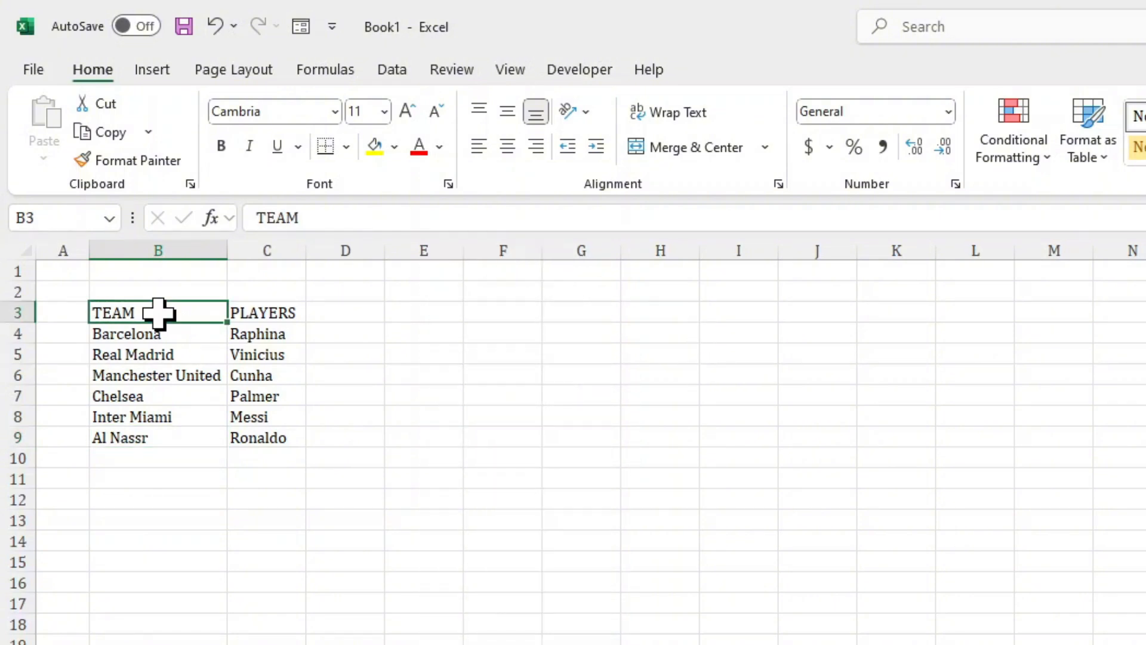
{"action": "key", "text": "ctrl+Right"}
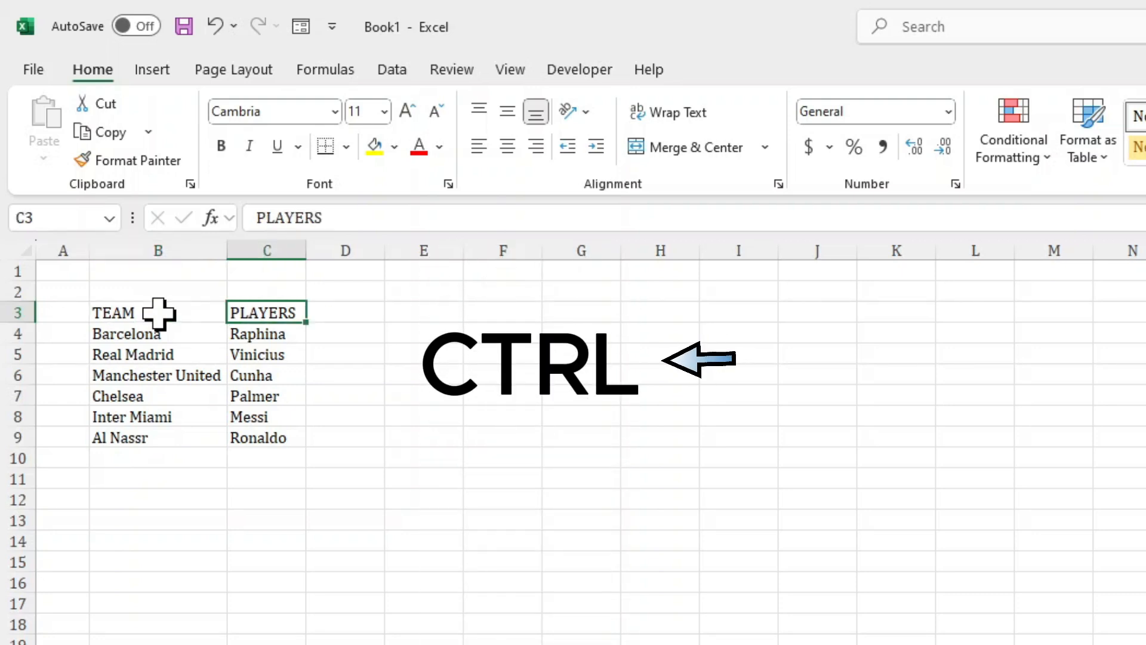
{"action": "key", "text": "ctrl+Left"}
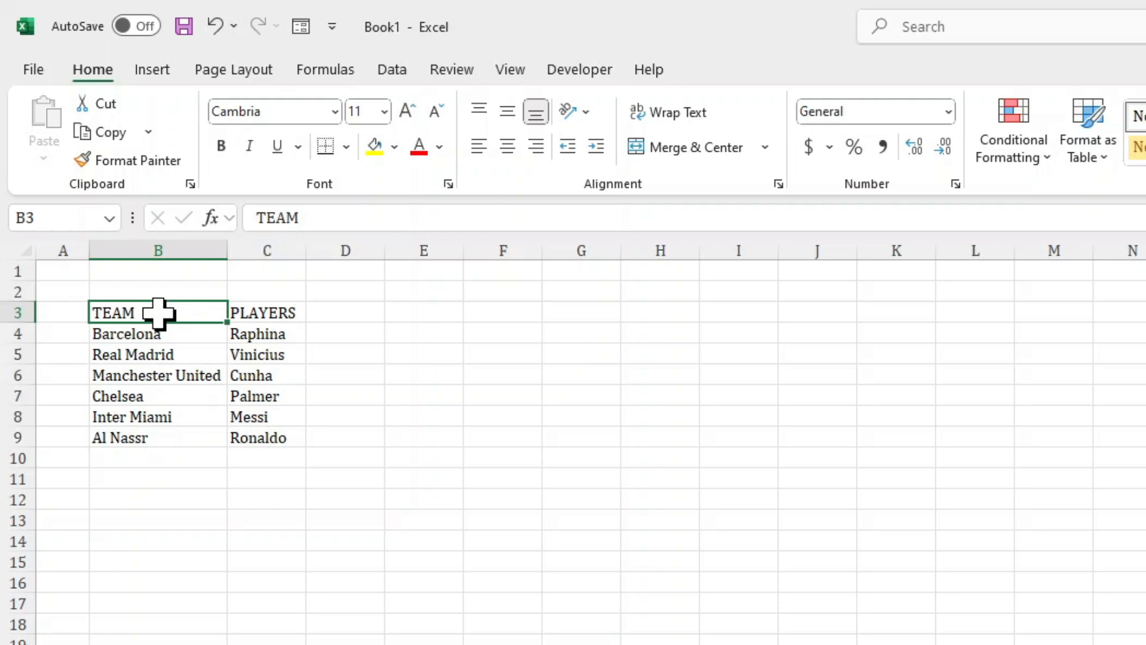
Step: Select the whole data range B3:C9, extending the selection from the TEAM header to the data's edges
{"action": "left_click_drag", "start_coordinate": [158, 312], "coordinate": [158, 439]}
{"action": "left_click", "coordinate": [140, 312]}
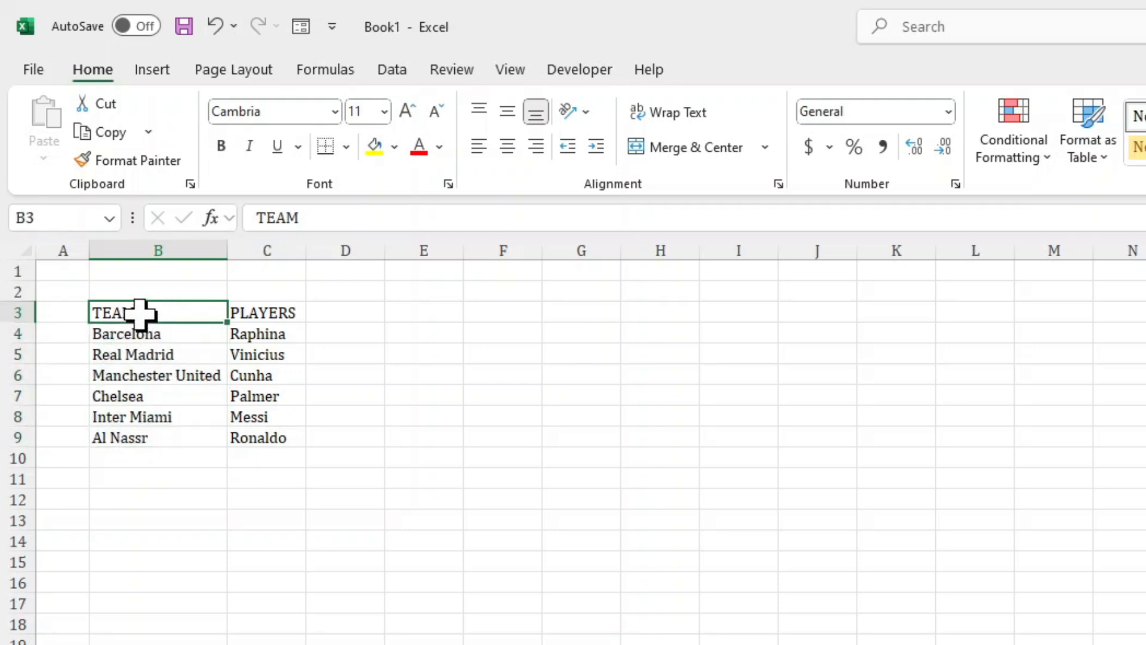
{"action": "key", "text": "ctrl+shift+Down"}
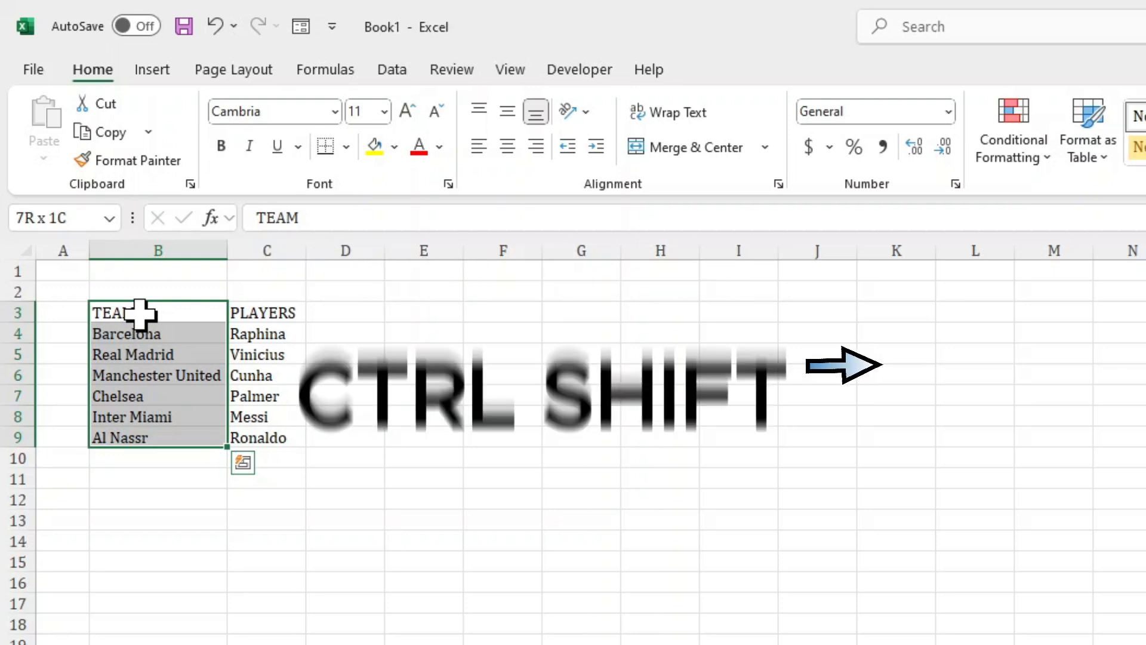
{"action": "key", "text": "ctrl+shift+Right"}
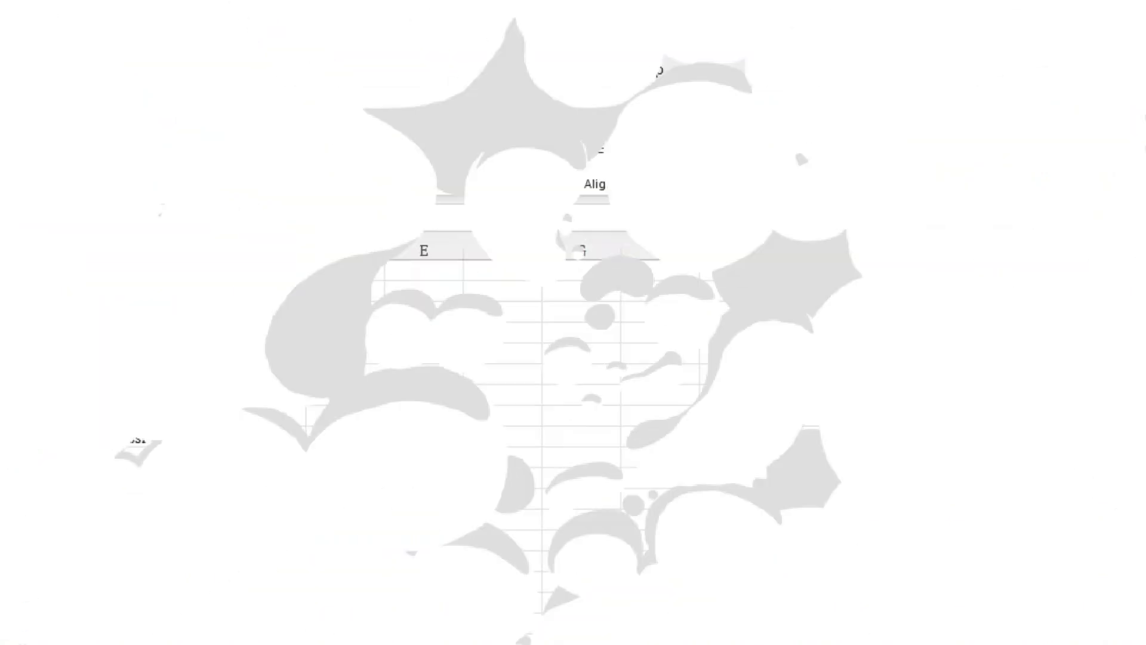
Step: Select the TEAM column data B3:B9 and choose a light green background fill in its cell formatting
{"action": "left_click", "coordinate": [153, 313]}
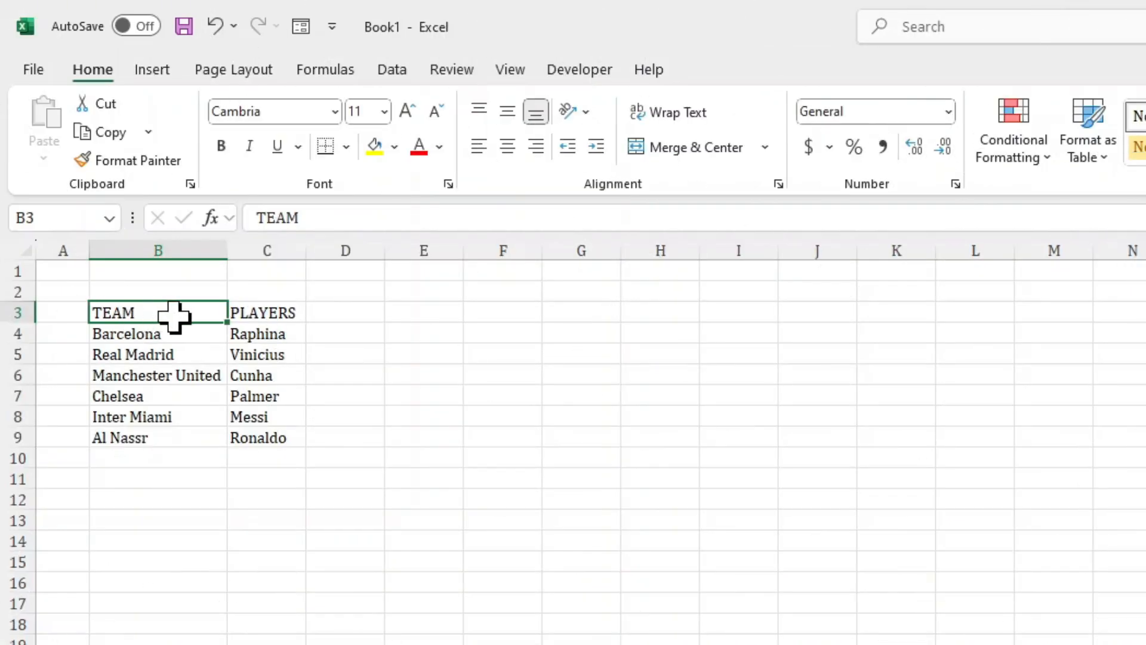
{"action": "left_click_drag", "start_coordinate": [156, 309], "coordinate": [160, 439]}
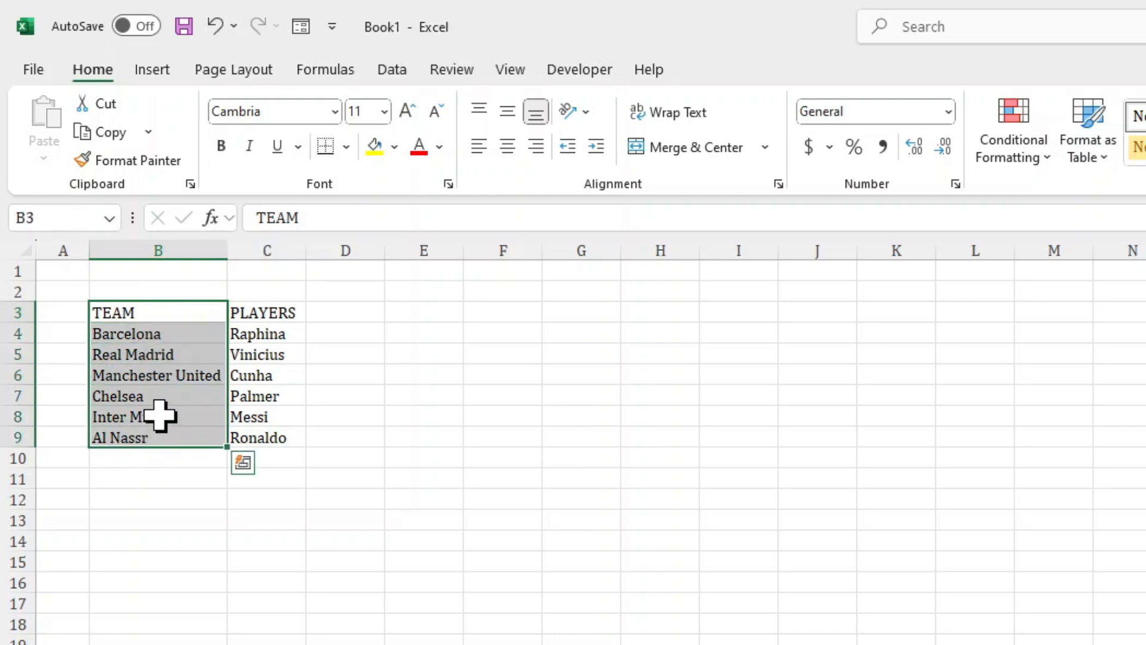
{"action": "key", "text": "ctrl+1"}
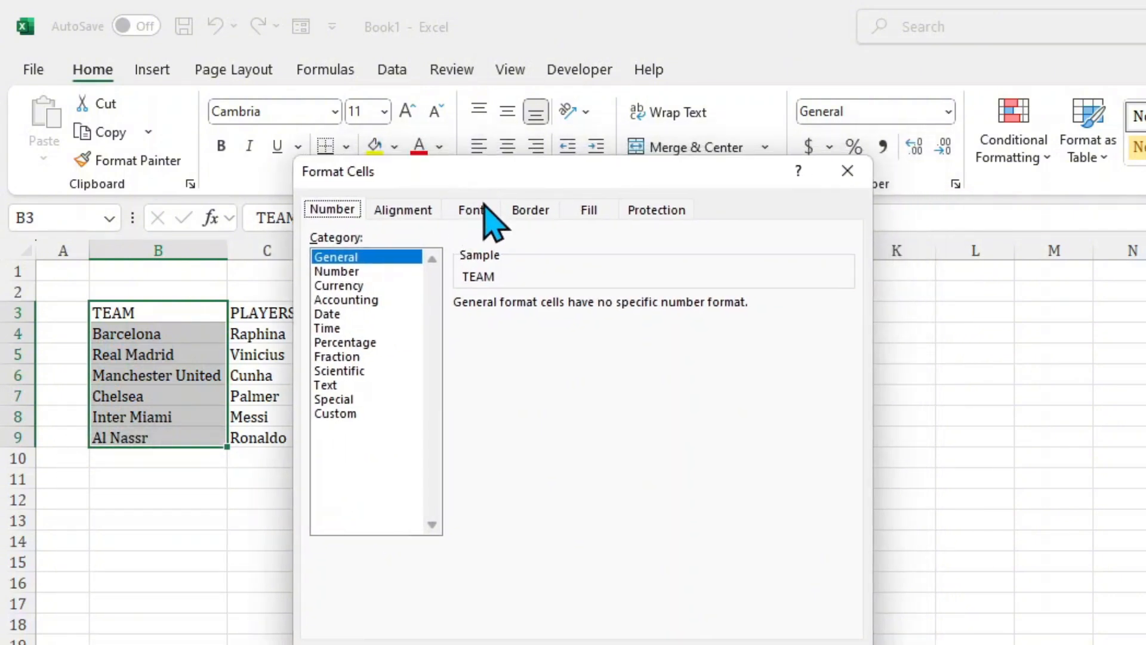
{"action": "left_click", "coordinate": [473, 211]}
{"action": "left_click", "coordinate": [586, 212]}
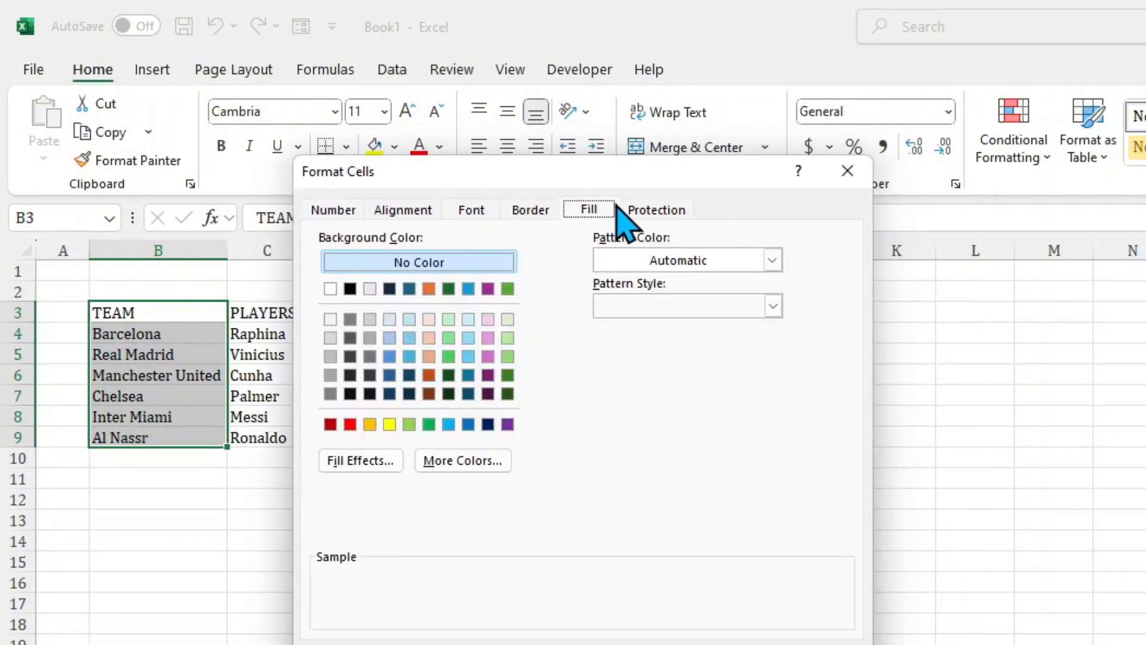
{"action": "left_click", "coordinate": [640, 214]}
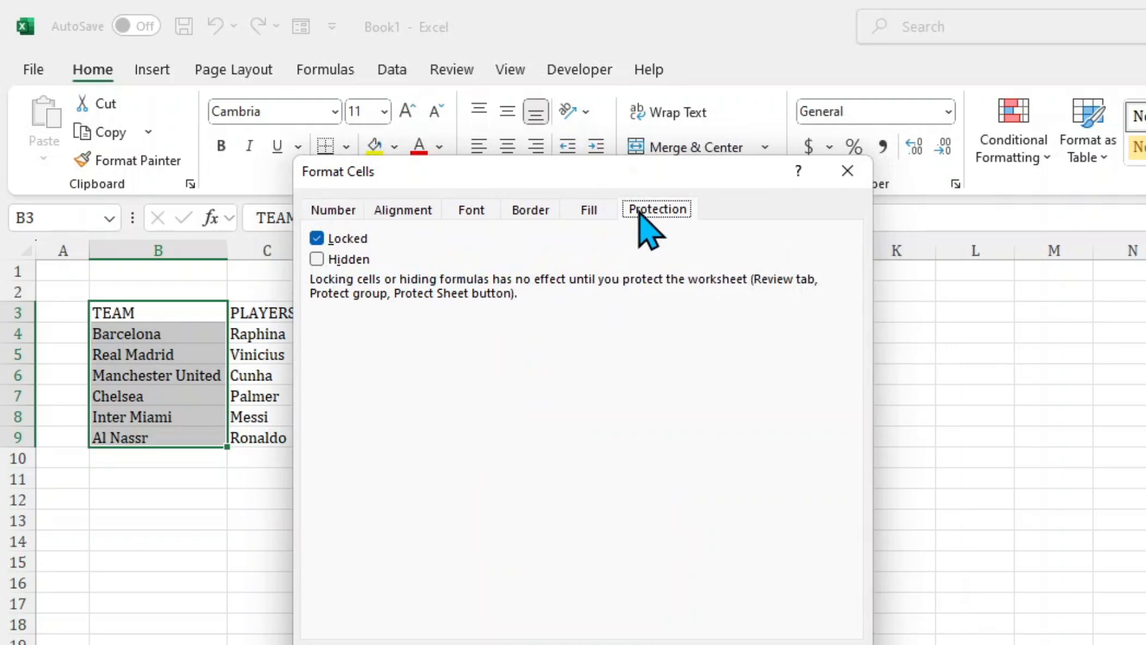
{"action": "left_click", "coordinate": [590, 212]}
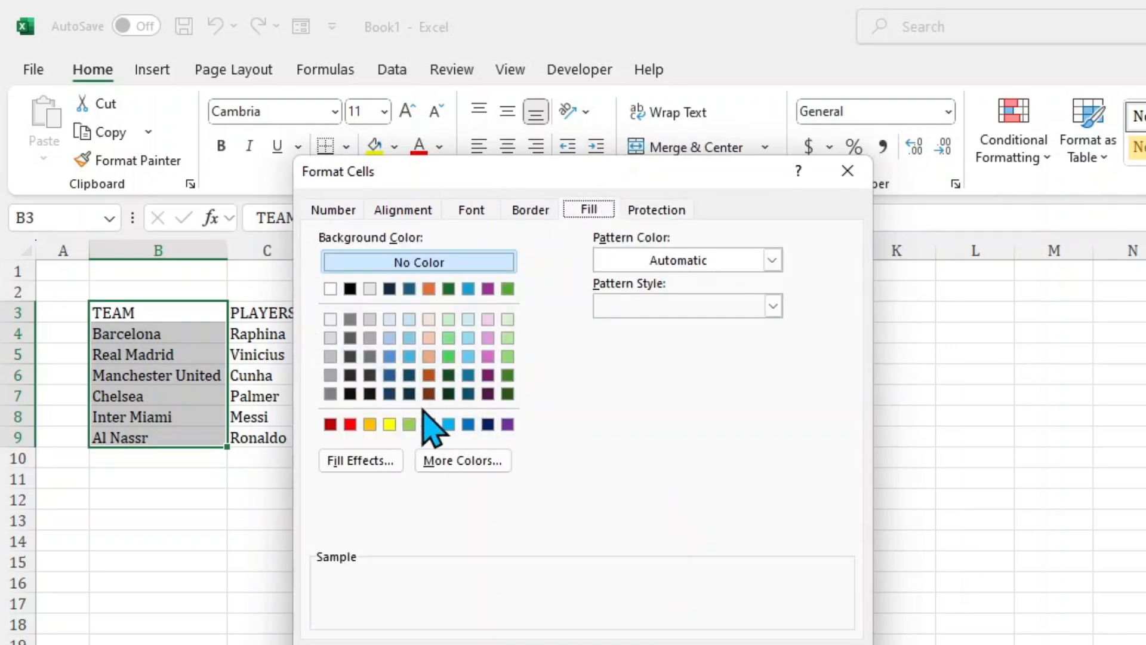
{"action": "left_click", "coordinate": [409, 424]}
Step: Add an outline border to the selected cells and set their font style to Italic
{"action": "left_click", "coordinate": [530, 210]}
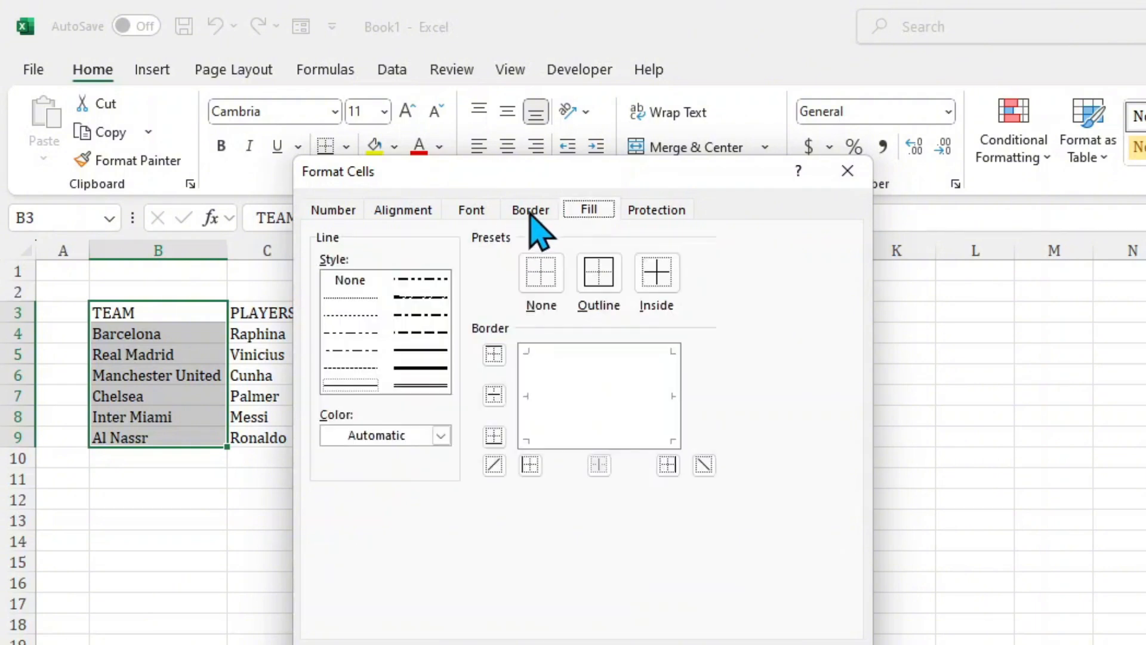
{"action": "left_click", "coordinate": [601, 278]}
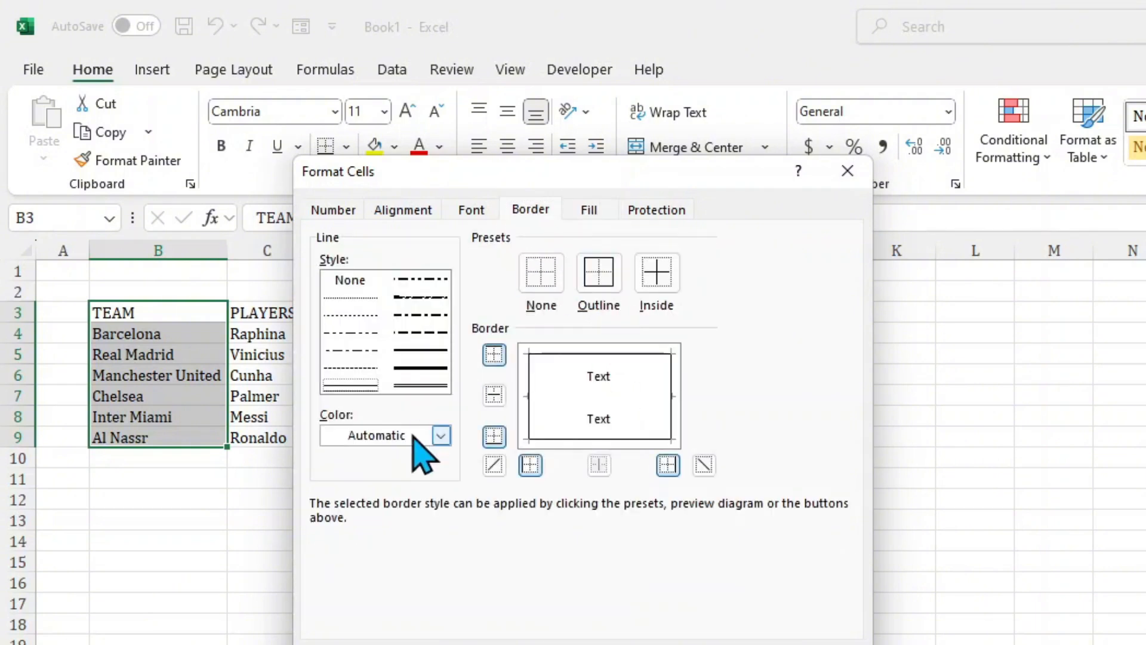
{"action": "left_click", "coordinate": [471, 211]}
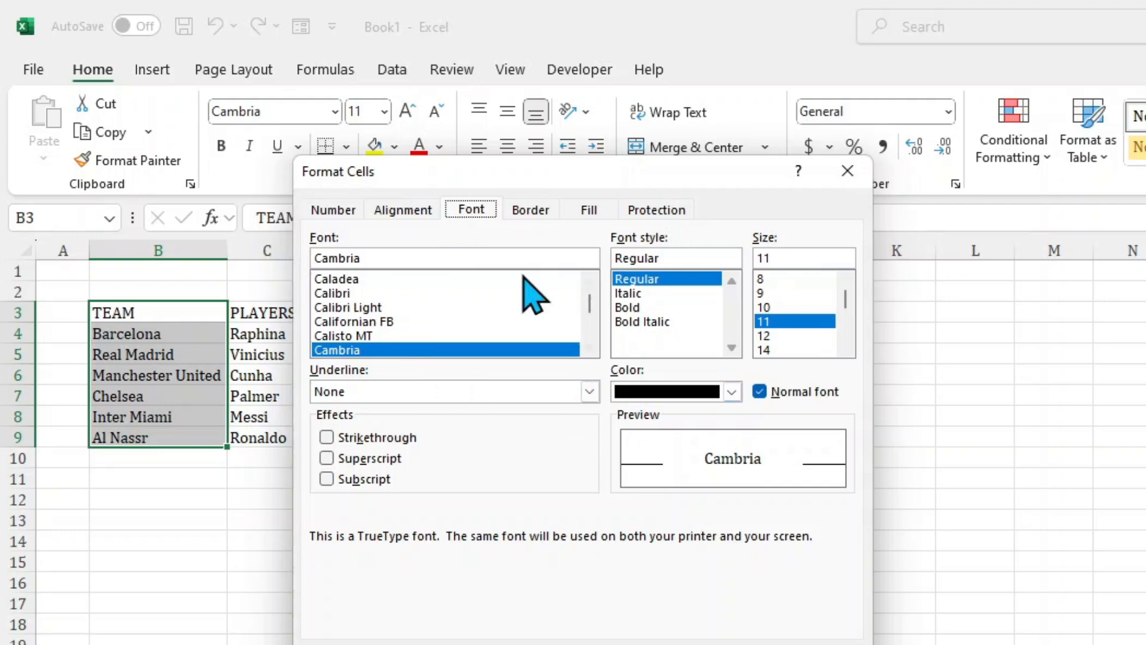
{"action": "left_click", "coordinate": [625, 306]}
{"action": "left_click", "coordinate": [629, 293]}
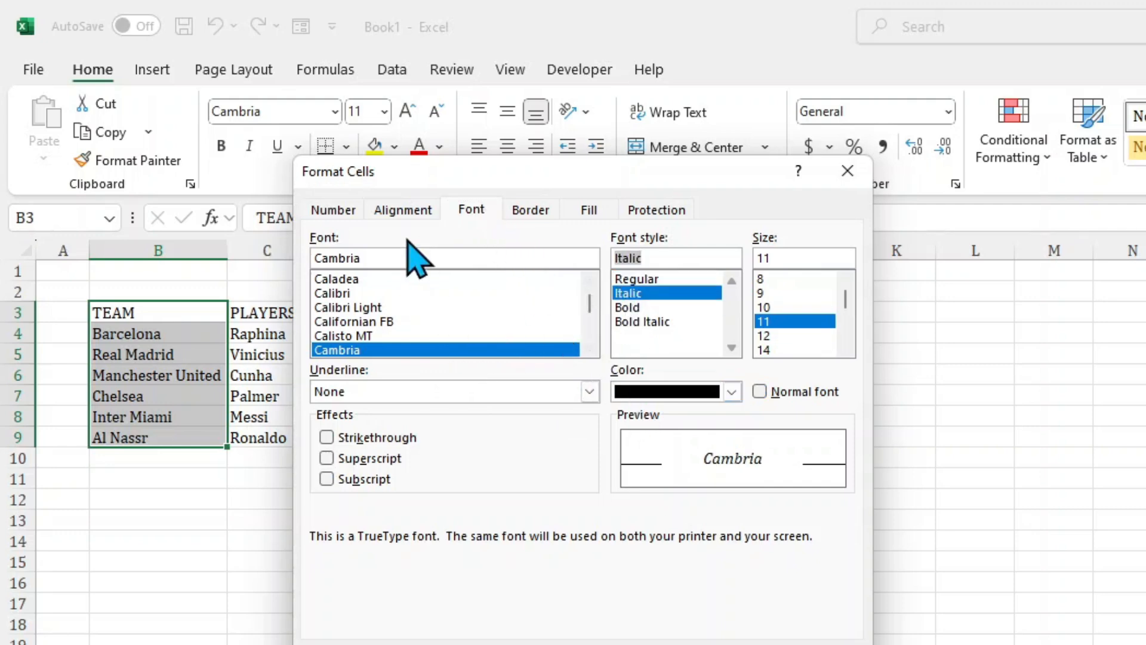
Step: Review the horizontal alignment choices and number categories, and apply the chosen cell formatting to B3:B9
{"action": "left_click", "coordinate": [403, 210]}
{"action": "left_click", "coordinate": [465, 281]}
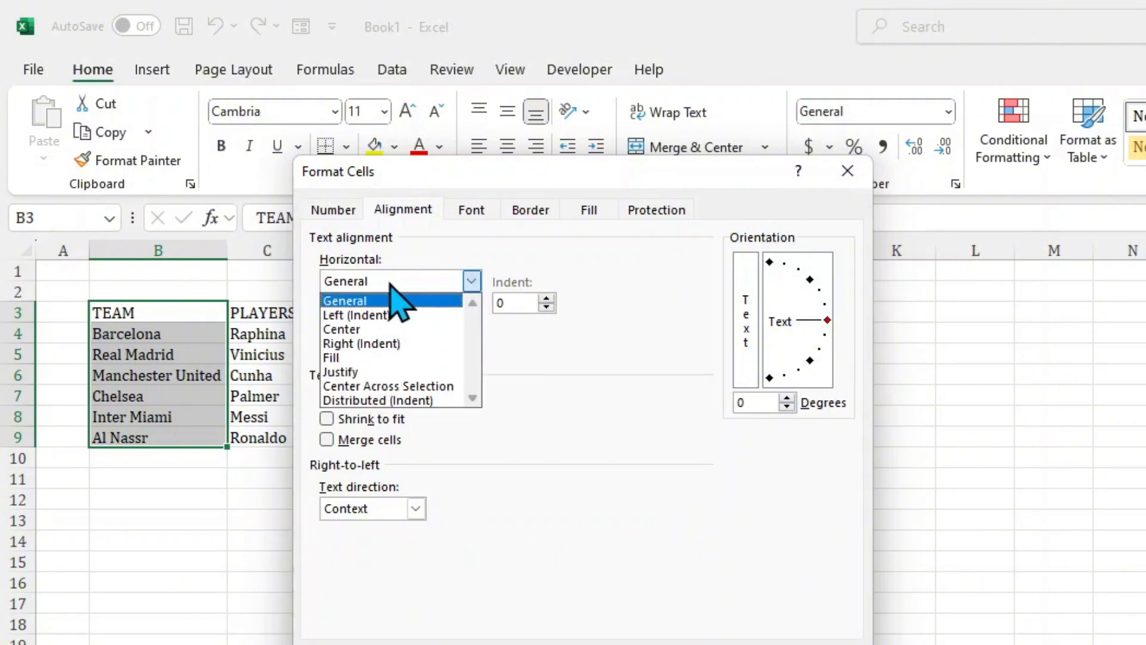
{"action": "left_click", "coordinate": [469, 281]}
{"action": "left_click", "coordinate": [346, 208]}
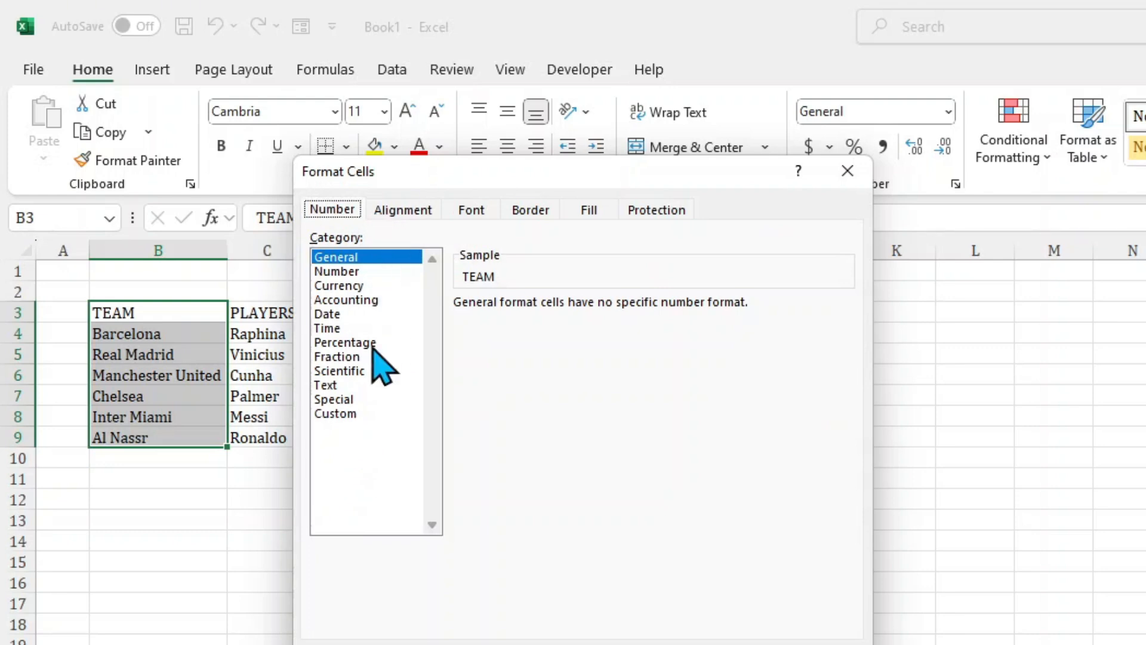
{"action": "key", "text": "Return"}
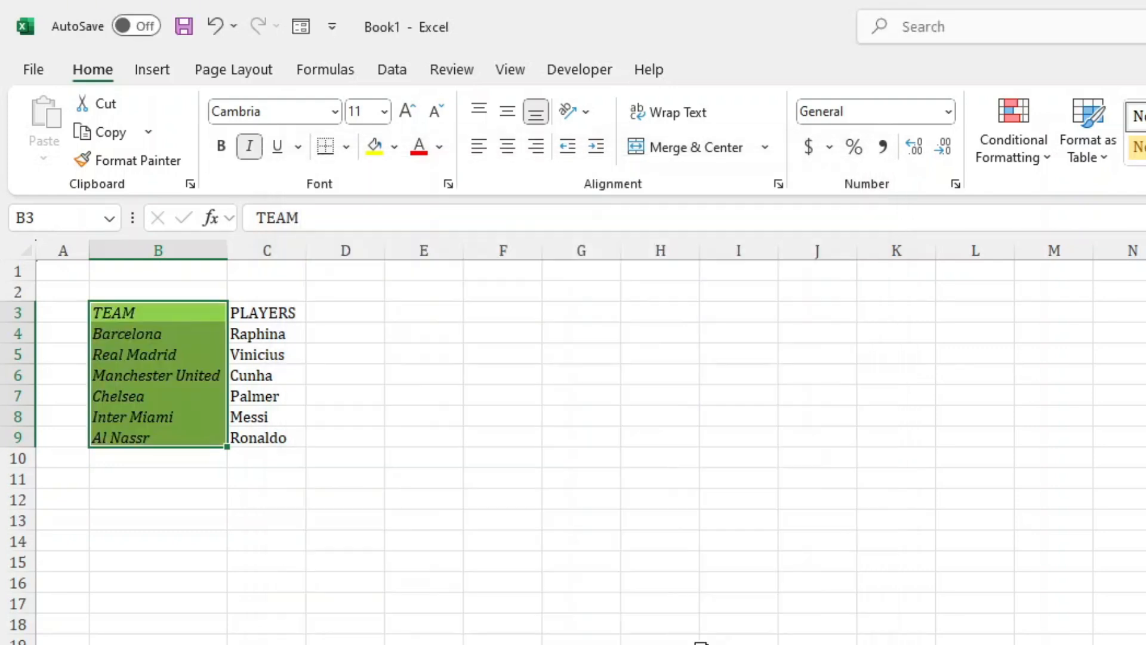
Step: Undo the fill, border and italic formatting of the TEAM column
{"action": "left_click", "coordinate": [177, 321]}
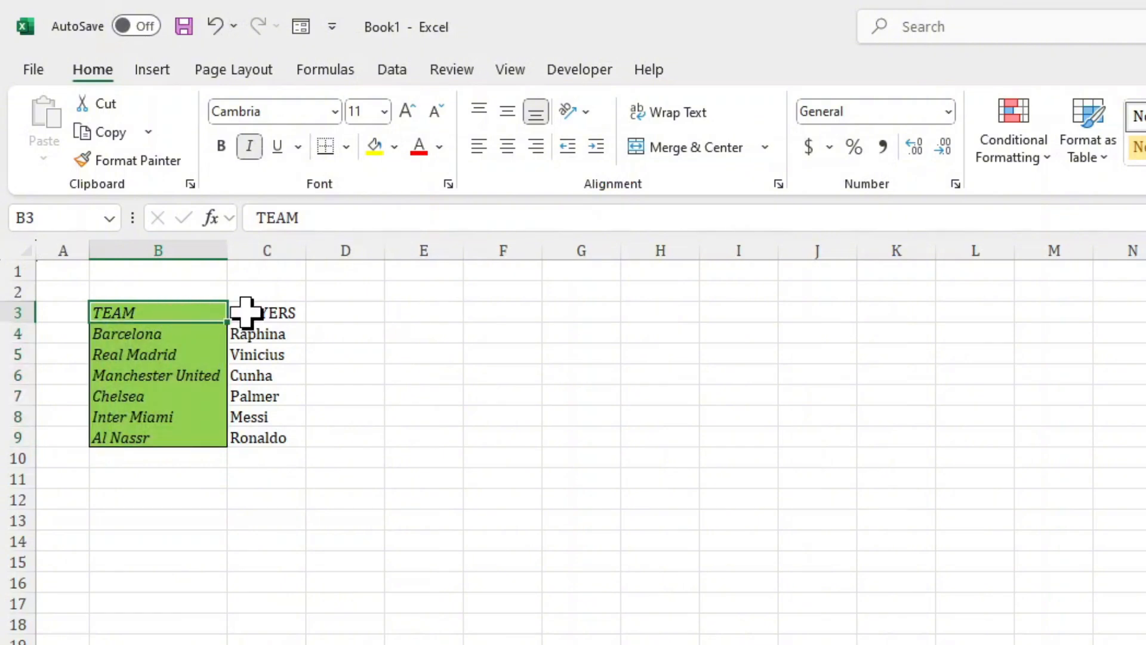
{"action": "key", "text": "ctrl+z"}
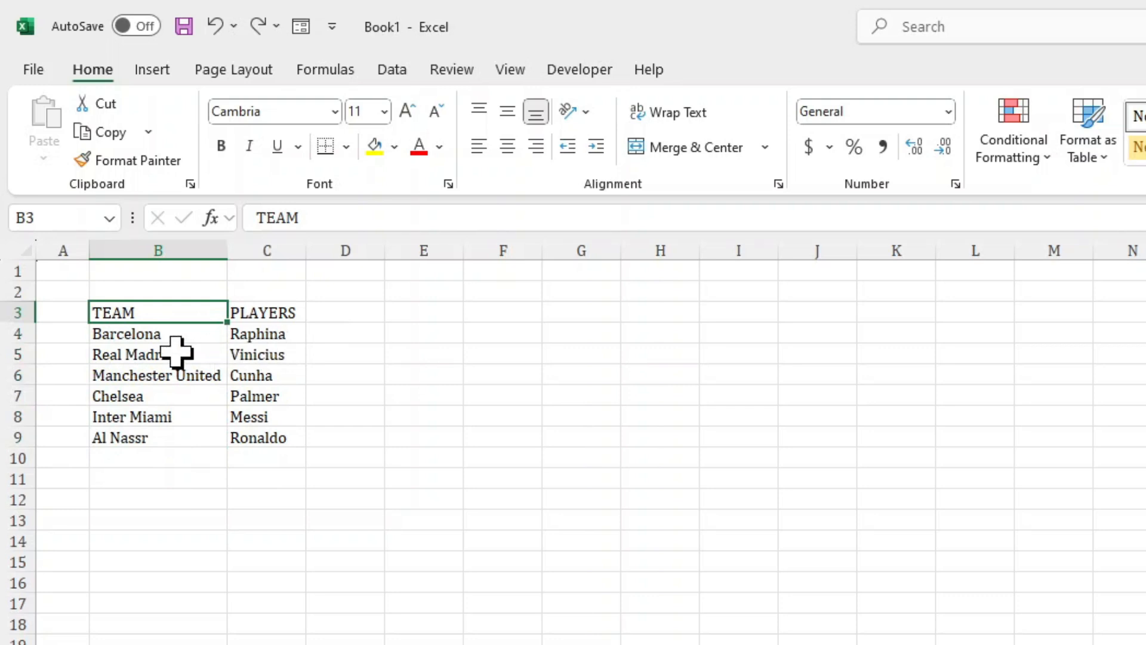
Step: Convert the range B3:C9 into a table that has headers
{"action": "left_click", "coordinate": [176, 352]}
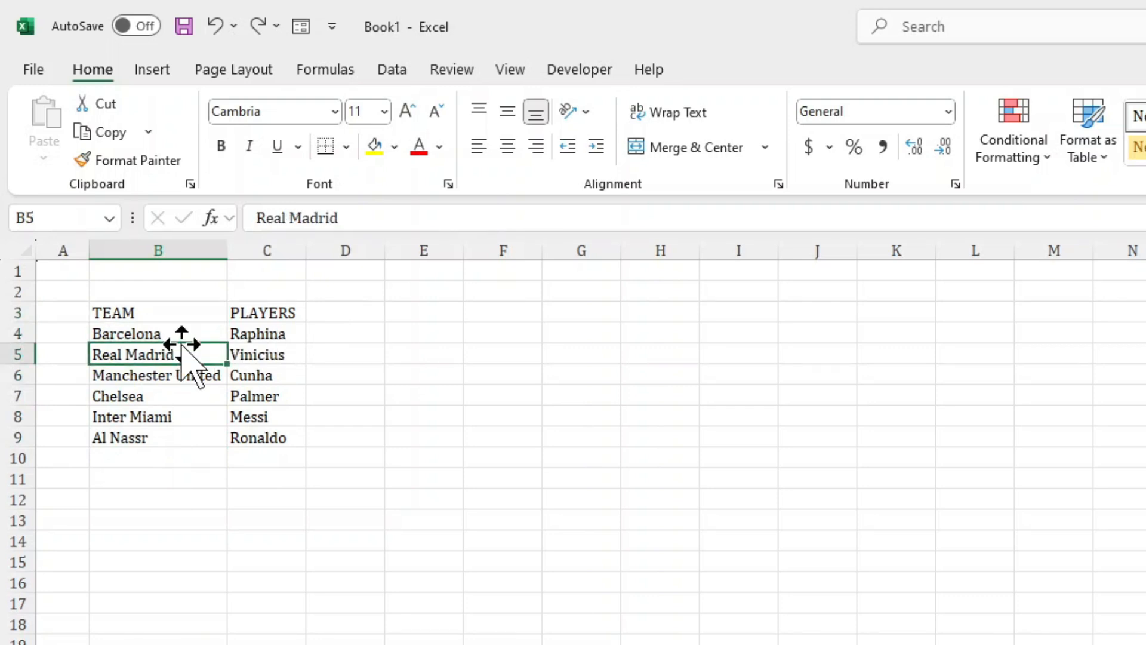
{"action": "key", "text": "ctrl+t"}
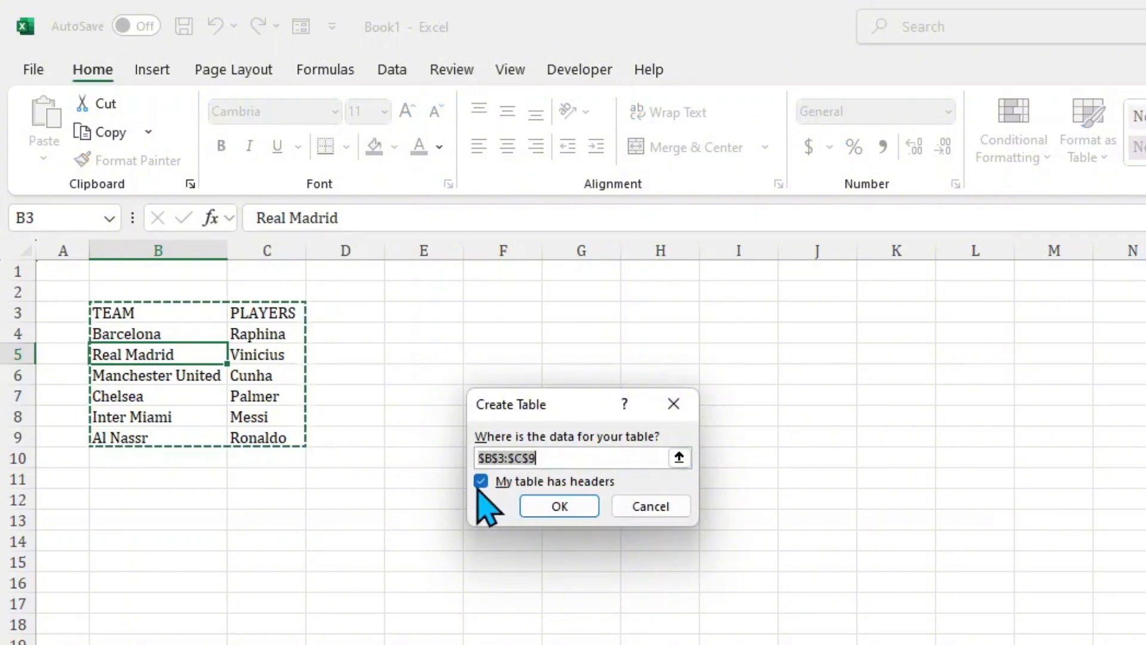
{"action": "left_click", "coordinate": [545, 506]}
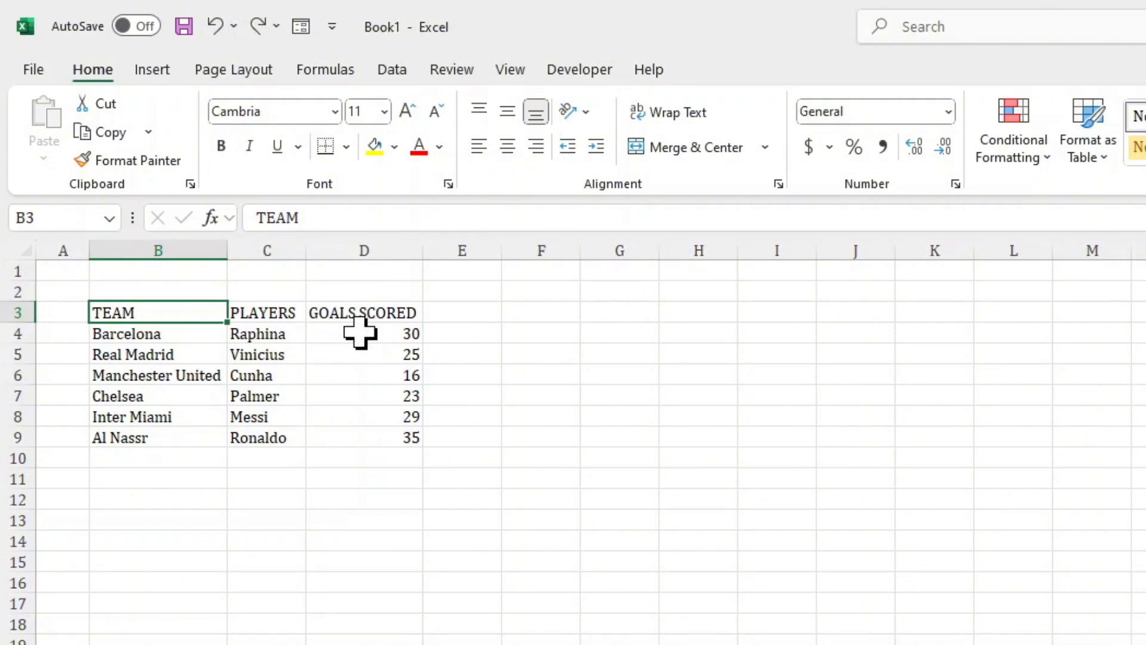
Step: Open Quick Analysis for D4:D9 and look through its charts, totals, tables and sparklines options
{"action": "left_click_drag", "start_coordinate": [359, 332], "coordinate": [368, 430]}
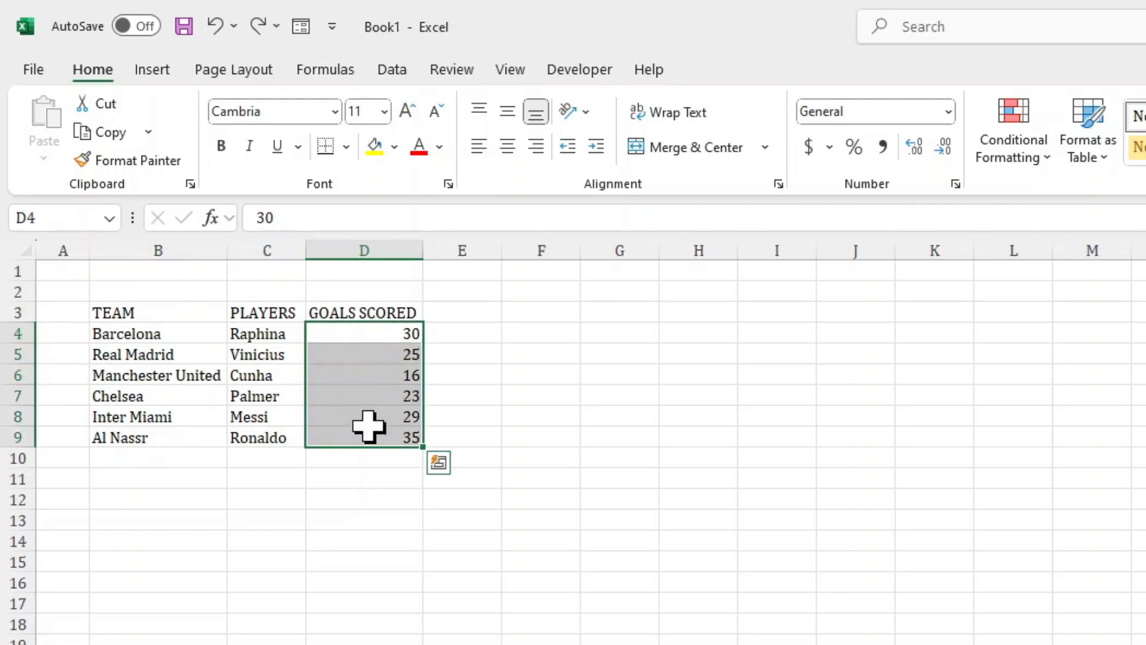
{"action": "key", "text": "ctrl+q"}
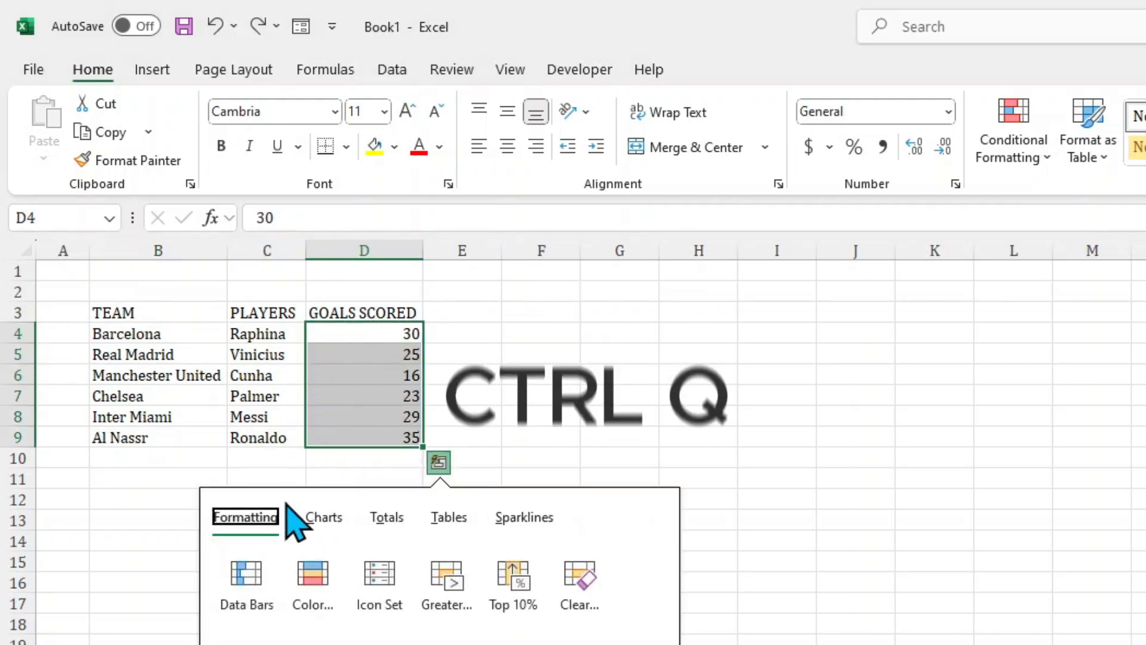
{"action": "left_click", "coordinate": [317, 517]}
{"action": "left_click", "coordinate": [385, 517]}
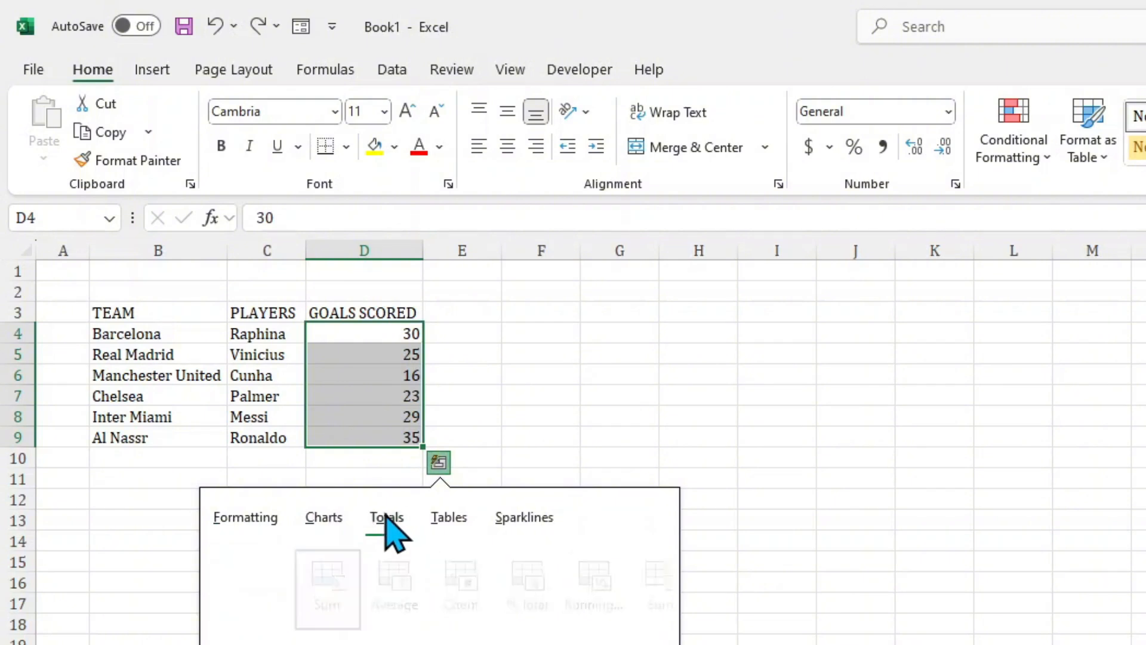
{"action": "left_click", "coordinate": [449, 517]}
{"action": "left_click", "coordinate": [515, 518]}
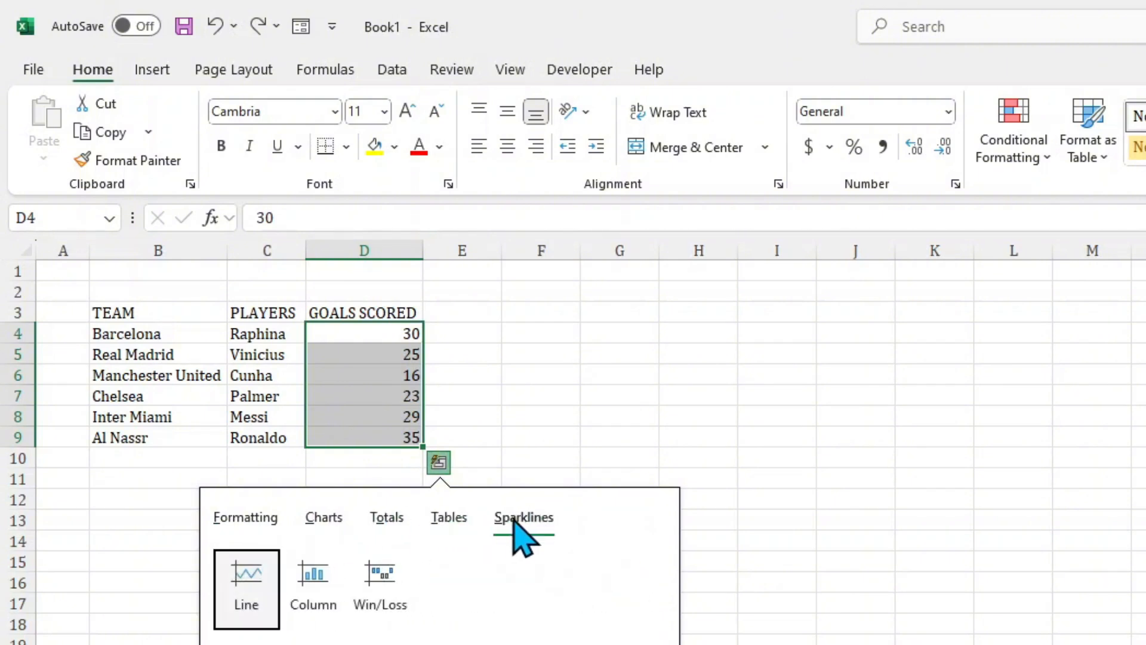
{"action": "left_click", "coordinate": [448, 517]}
{"action": "left_click", "coordinate": [382, 518]}
{"action": "left_click", "coordinate": [325, 517]}
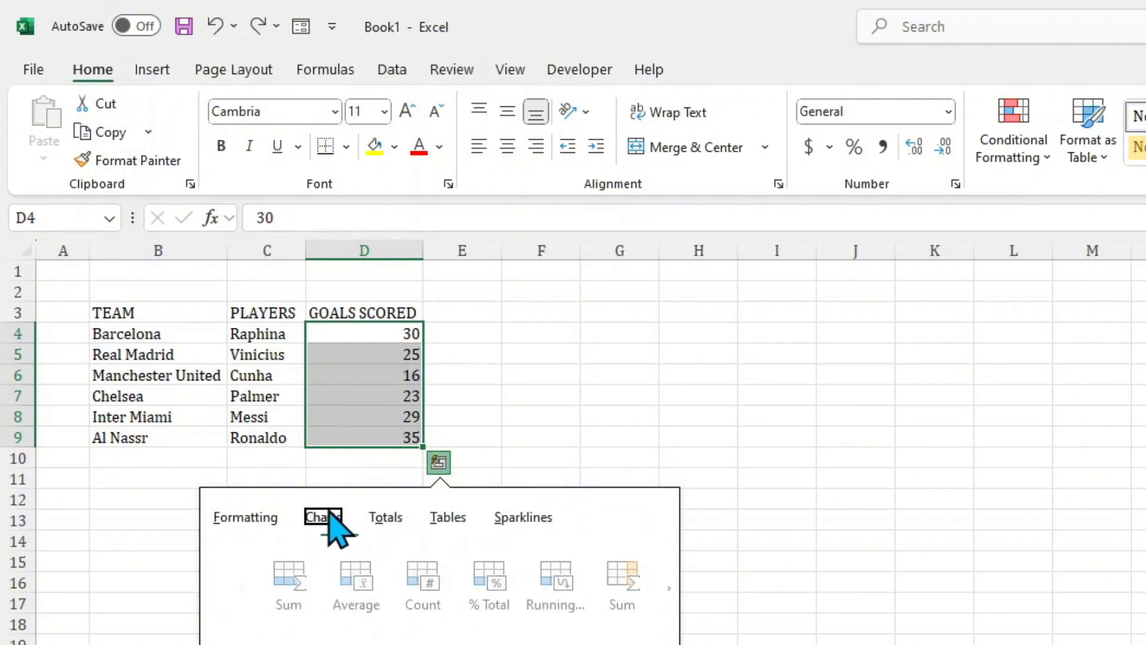
Step: Apply Data Bars conditional formatting to the goals in D4:D9
{"action": "left_click", "coordinate": [239, 518]}
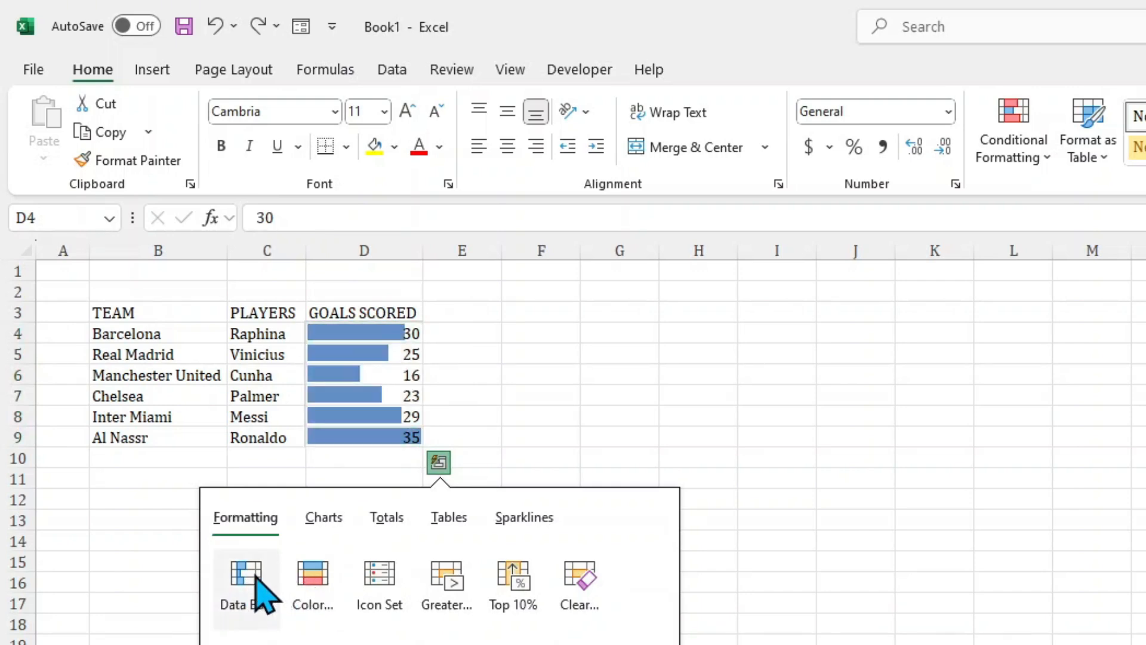
{"action": "left_click", "coordinate": [256, 591]}
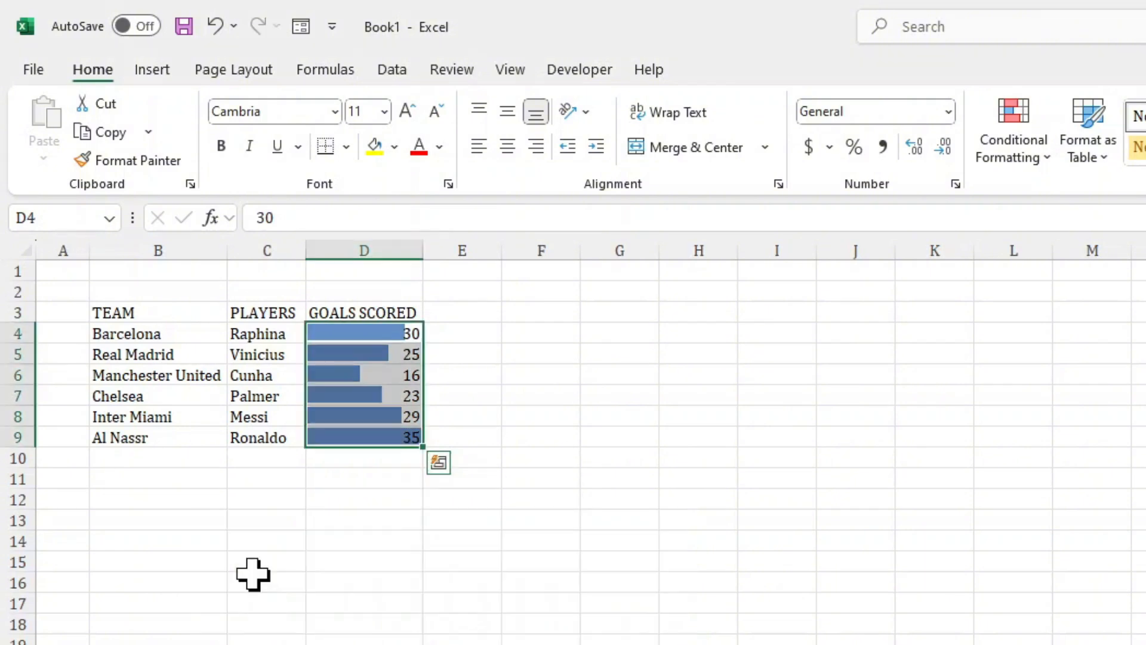
{"action": "right_click", "coordinate": [352, 332]}
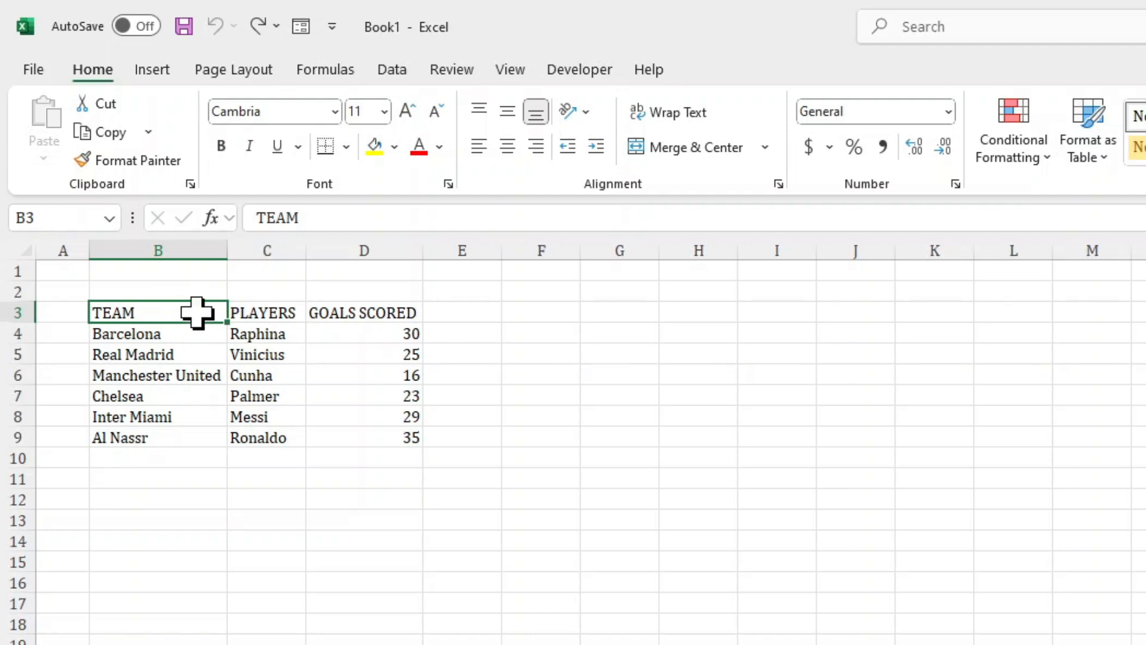
Step: Insert a default chart from the PLAYERS and GOALS SCORED range C3:D9 and move it below the list
{"action": "left_click", "coordinate": [278, 309]}
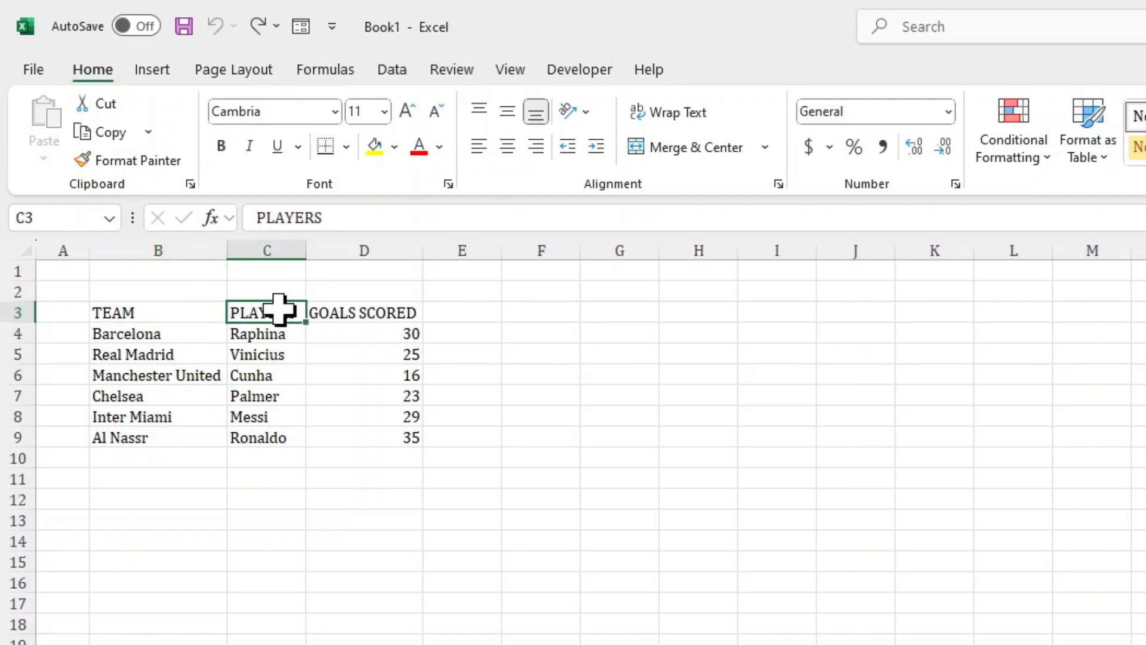
{"action": "key", "text": "ctrl+shift+Right"}
{"action": "key", "text": "ctrl+shift+Down"}
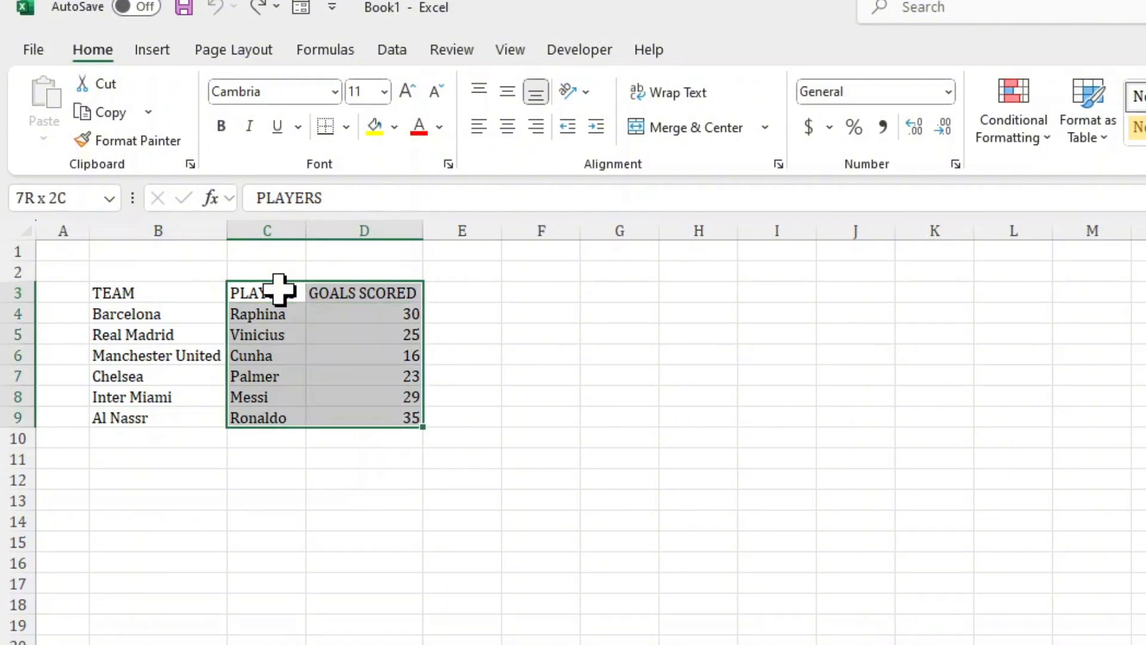
{"action": "key", "text": "alt+F1"}
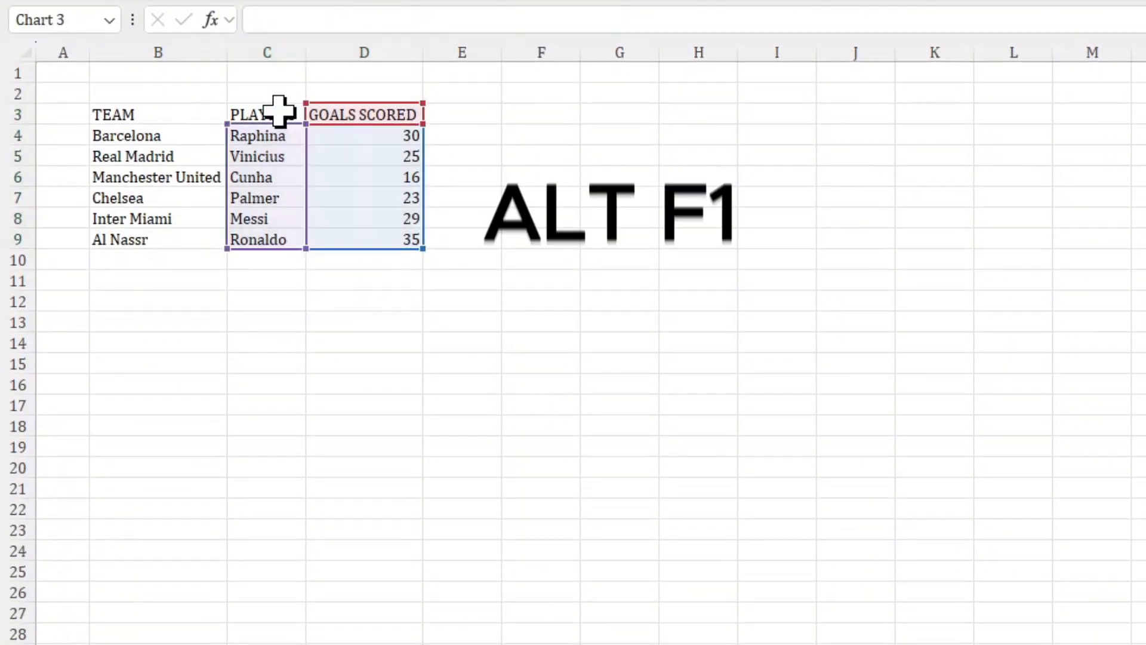
{"action": "left_click_drag", "start_coordinate": [901, 361], "coordinate": [214, 292]}
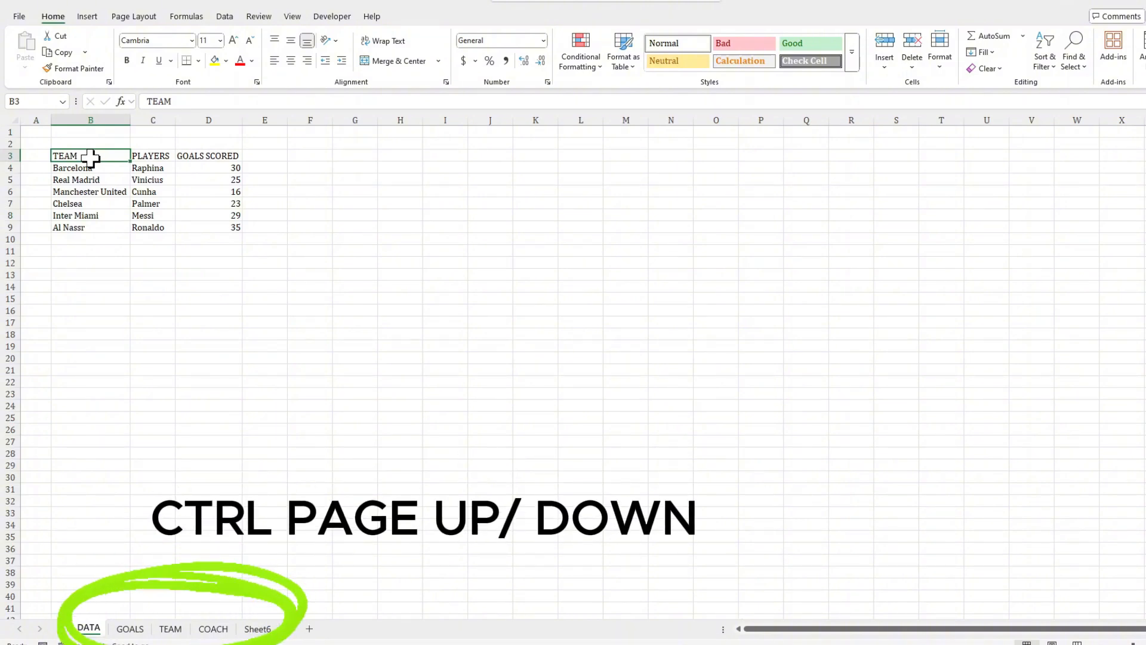
Step: Step through the worksheets from DATA to COACH and return to the DATA sheet
{"action": "key", "text": "ctrl+Page_Down"}
{"action": "key", "text": "ctrl+Page_Down"}
{"action": "key", "text": "ctrl+Page_Down"}
{"action": "key", "text": "ctrl+Page_Up"}
{"action": "key", "text": "ctrl+Page_Up"}
{"action": "key", "text": "ctrl+Page_Up"}
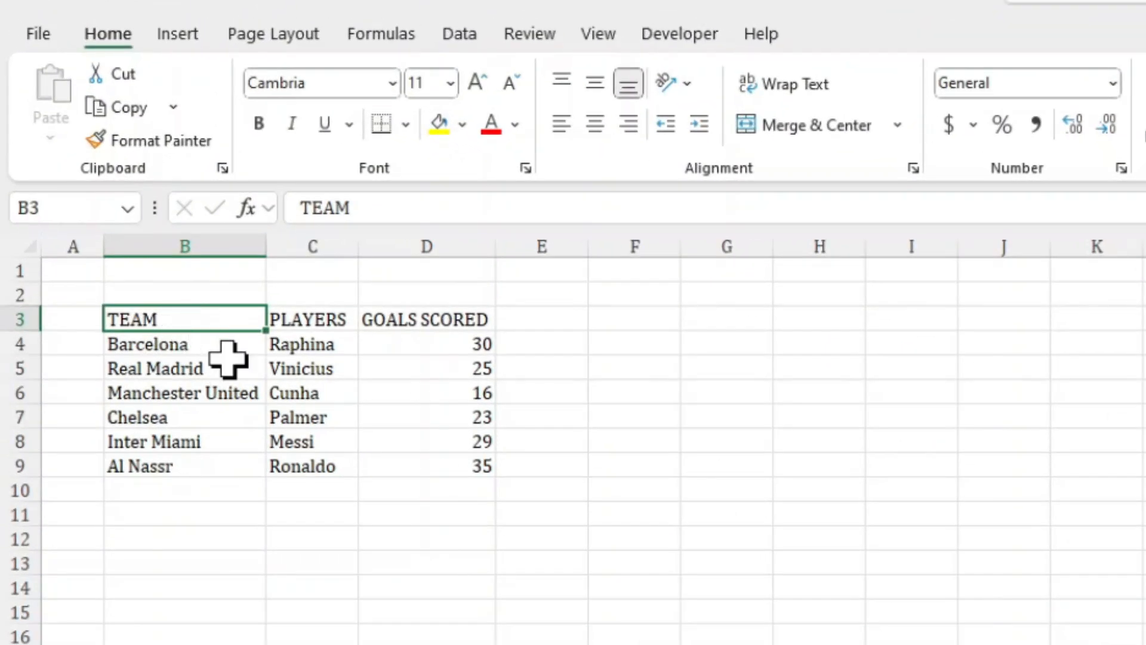
Step: Edit D5 in place to set Real Madrid's goals scored to 21
{"action": "left_click", "coordinate": [429, 364]}
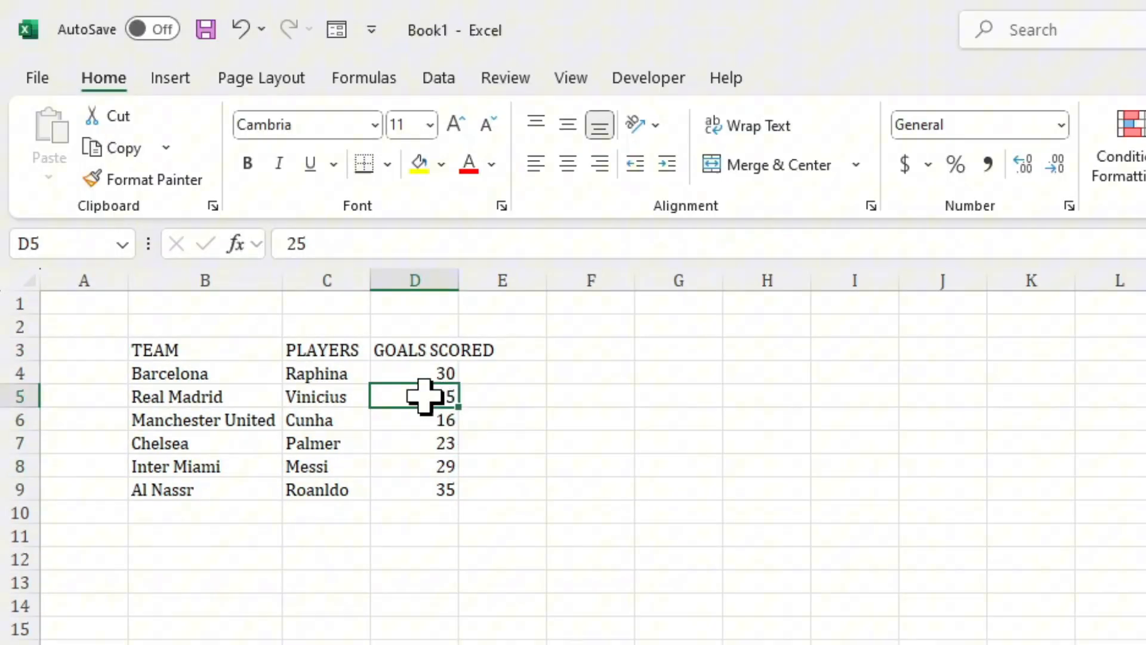
{"action": "key", "text": "F2"}
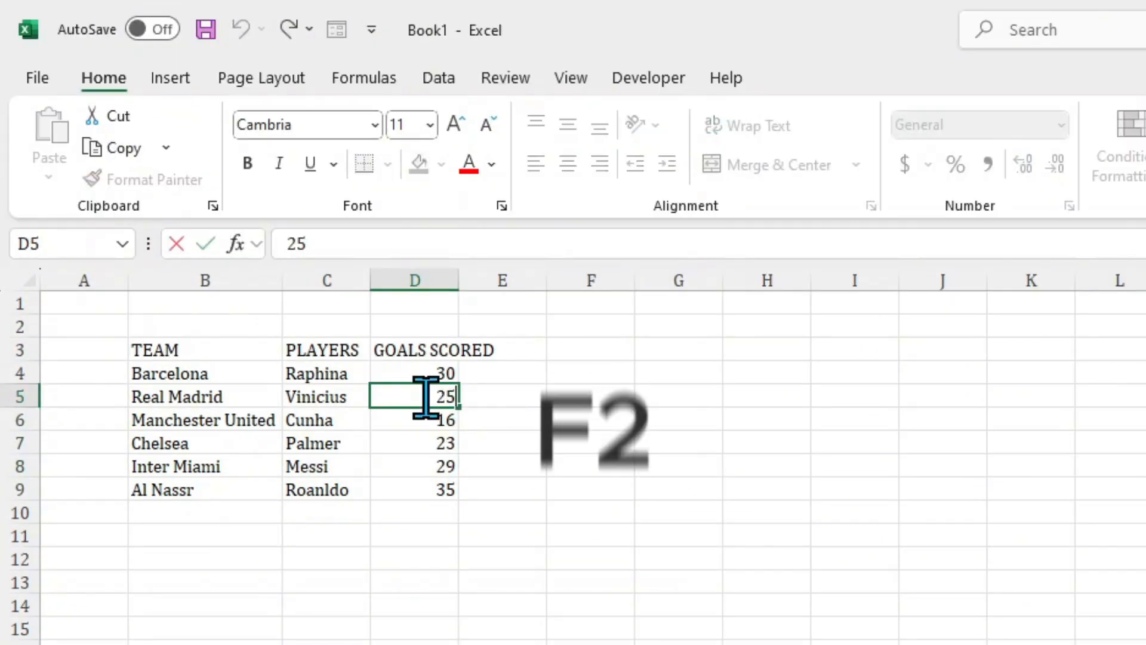
{"action": "key", "text": "BackSpace"}
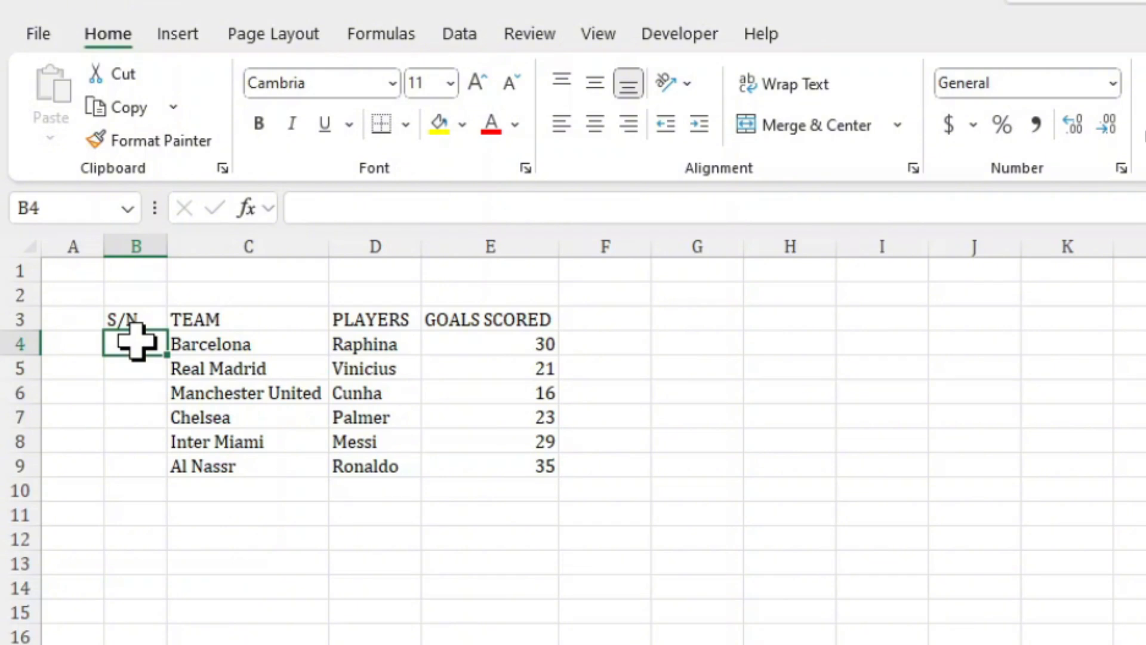
Step: Enter 1 as the first serial number in B4 under the S/N heading
{"action": "type", "text": "1"}
{"action": "key", "text": "Up"}
{"action": "left_click", "coordinate": [136, 341]}
Step: Fill a linear series down the column from B4 with step value 1 and stop value 6
{"action": "key", "text": "alt+h"}
{"action": "key", "text": "f"}
{"action": "key", "text": "i"}
{"action": "key", "text": "s"}
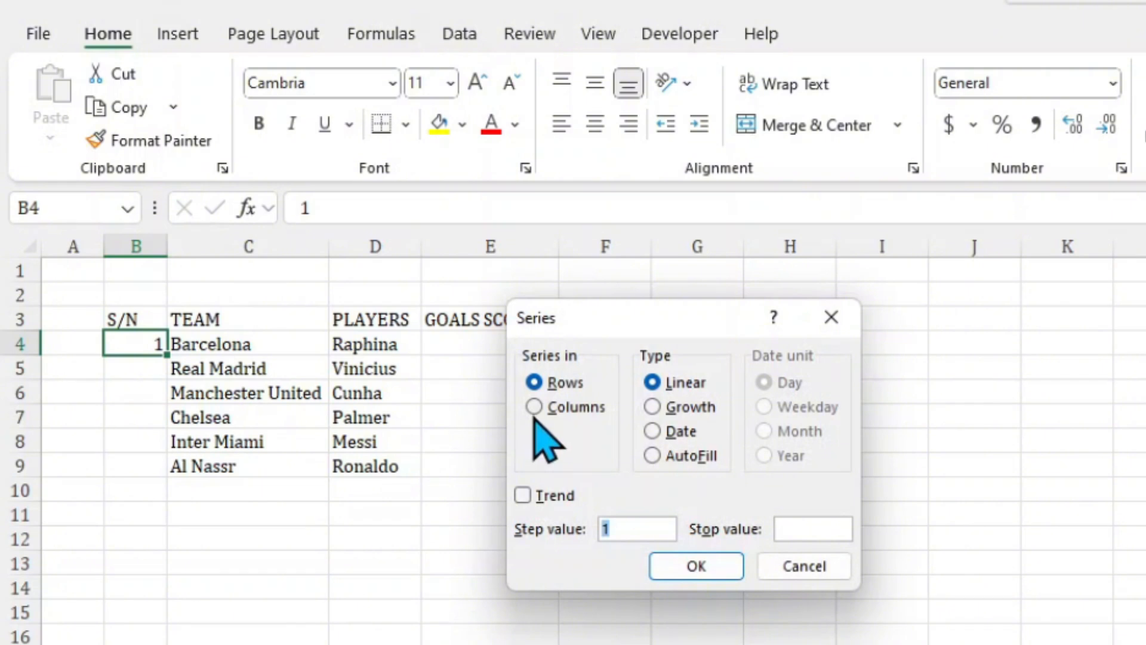
{"action": "left_click", "coordinate": [534, 409]}
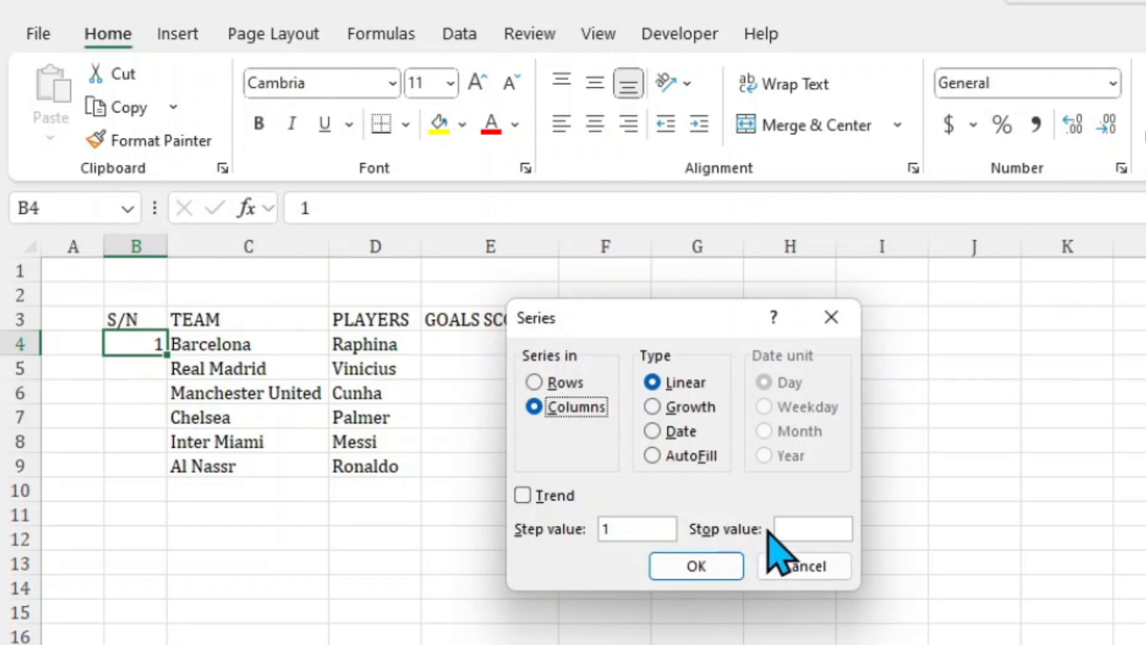
{"action": "left_click", "coordinate": [816, 530]}
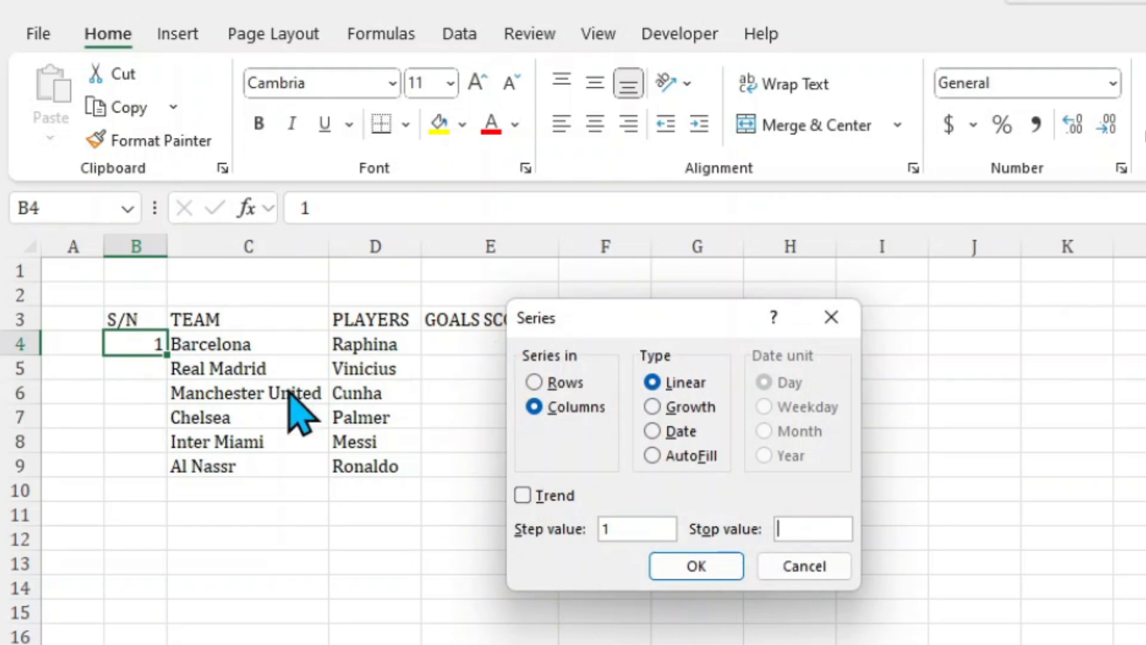
{"action": "type", "text": "6"}
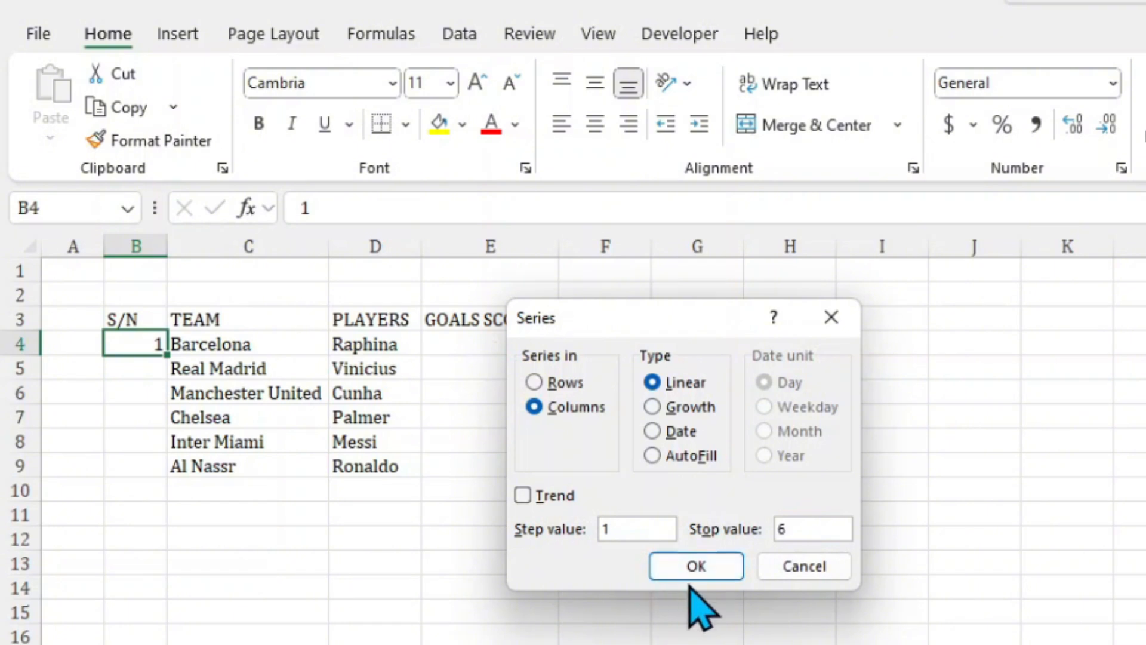
{"action": "left_click", "coordinate": [696, 567]}
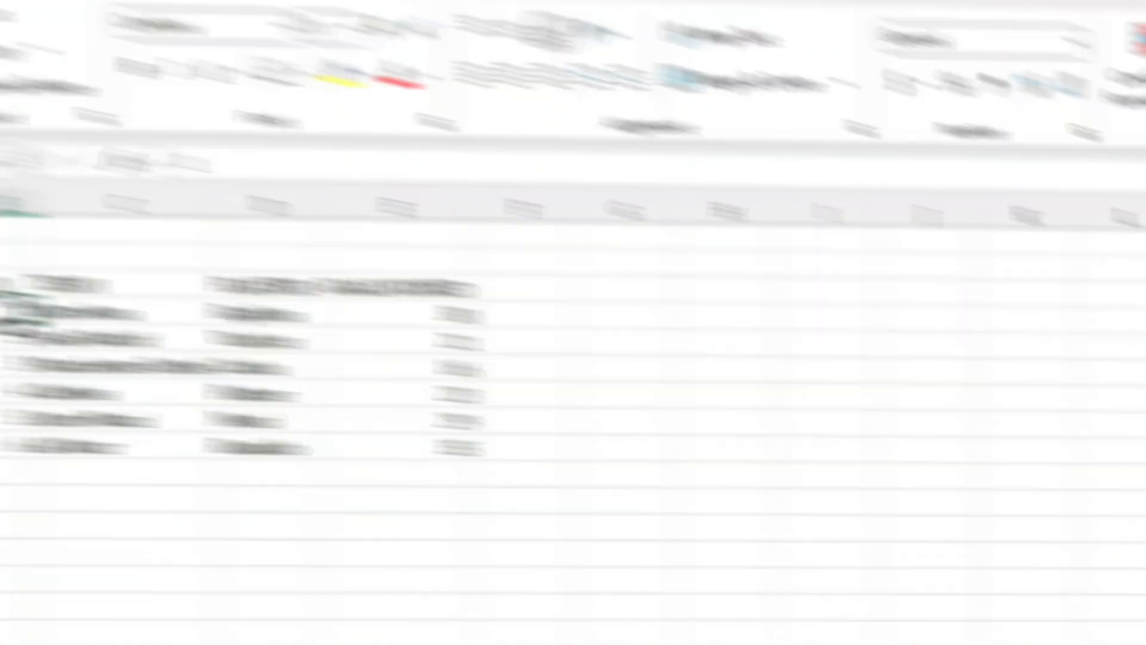
Step: Save the workbook to the Desktop with the file name SHORTCUTS
{"action": "left_click", "coordinate": [134, 319]}
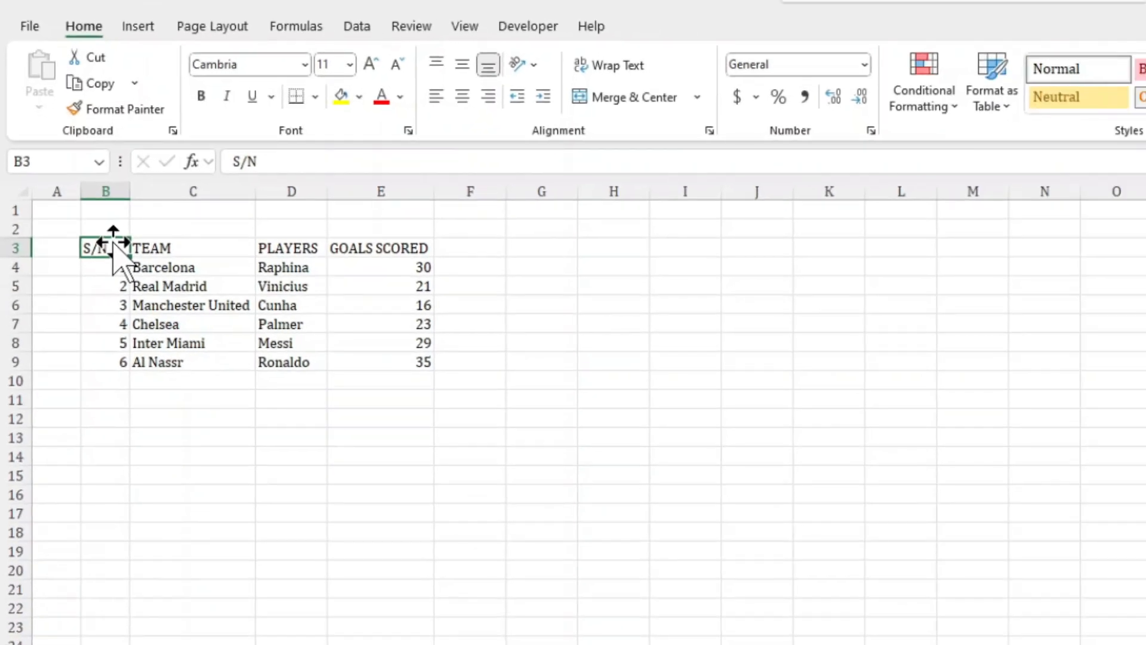
{"action": "key", "text": "ctrl+s"}
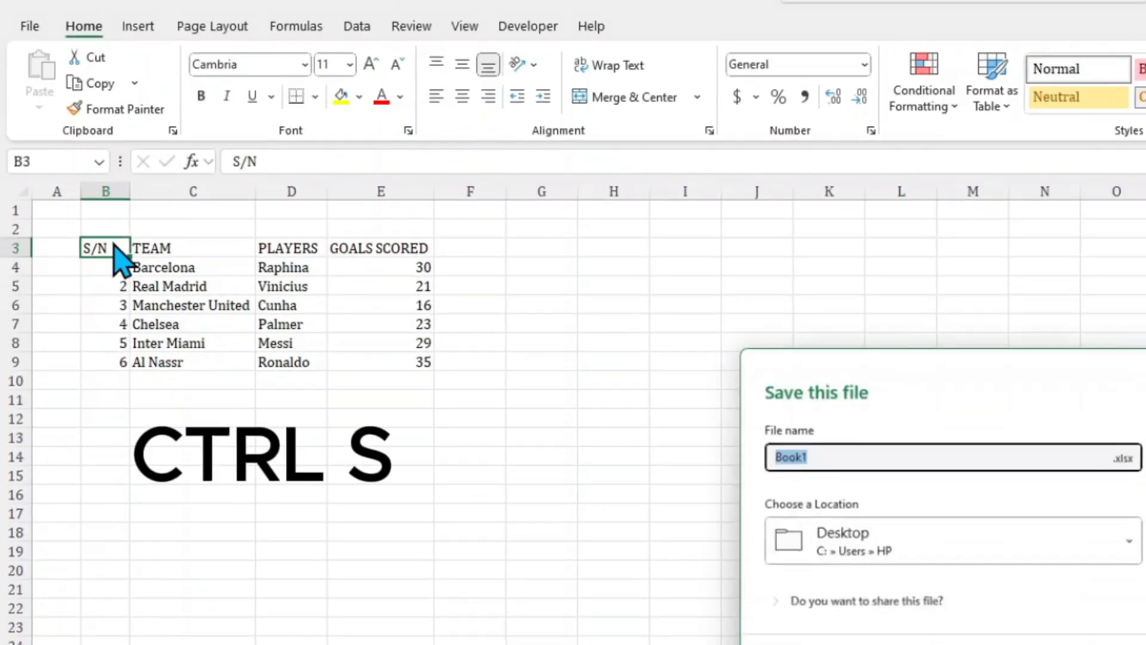
{"action": "left_click_drag", "start_coordinate": [818, 382], "coordinate": [218, 340]}
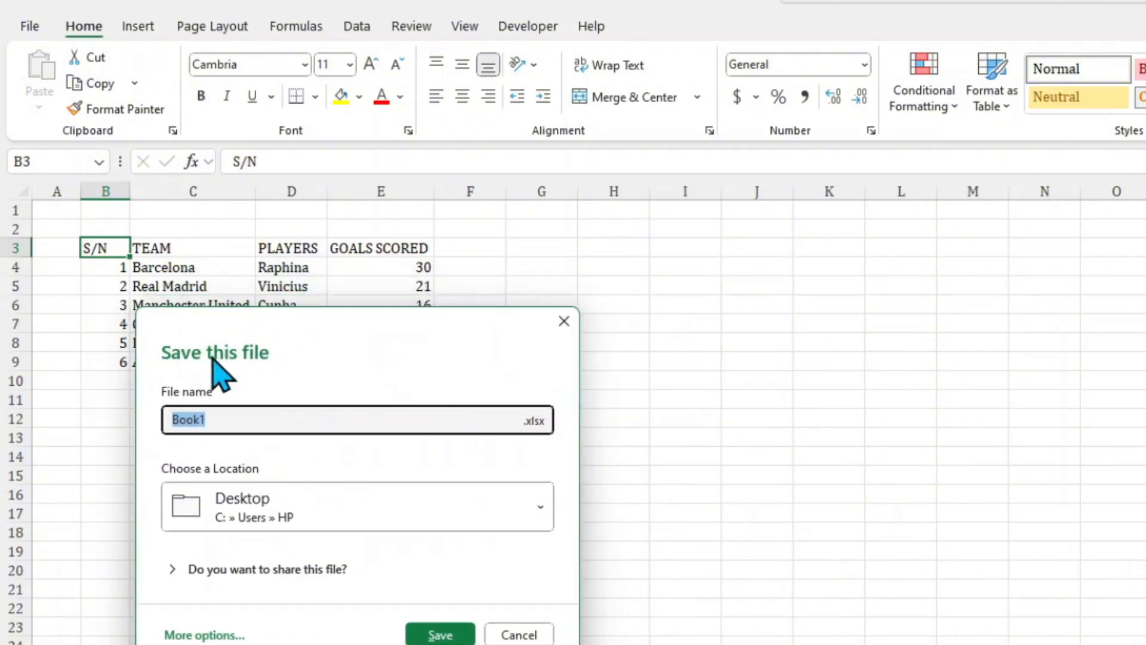
{"action": "type", "text": "SHORTCUTS"}
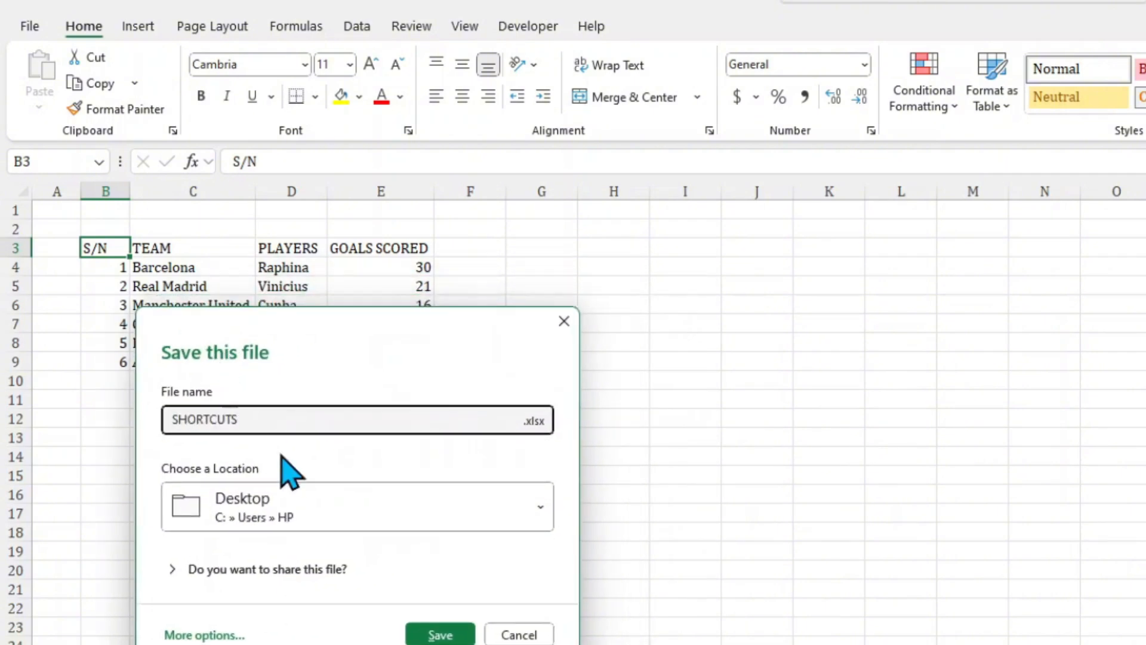
{"action": "left_click", "coordinate": [446, 636]}
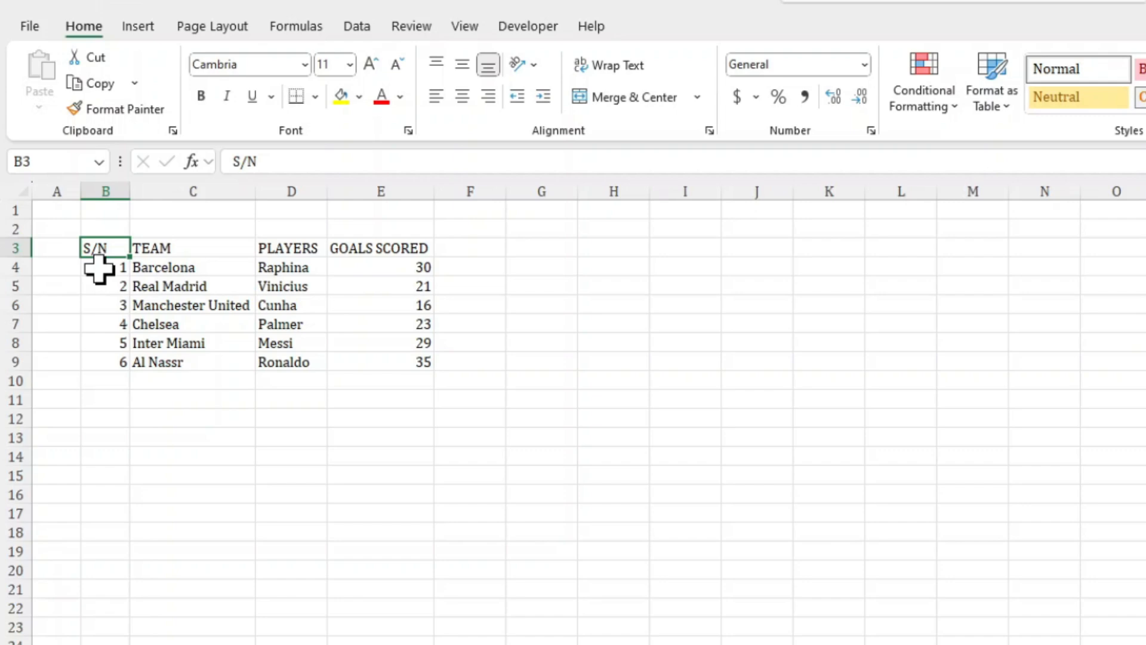
Step: Review the access-key path to the Fill Series options for B4, and close them without applying a series
{"action": "left_click", "coordinate": [98, 269]}
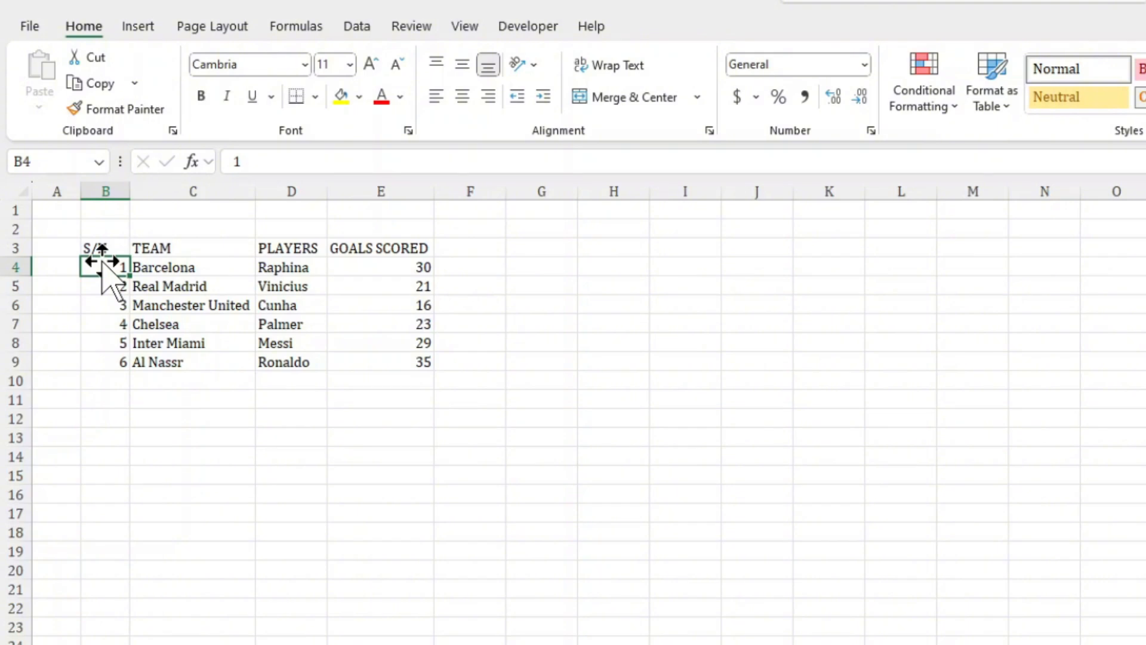
{"action": "key", "text": "alt"}
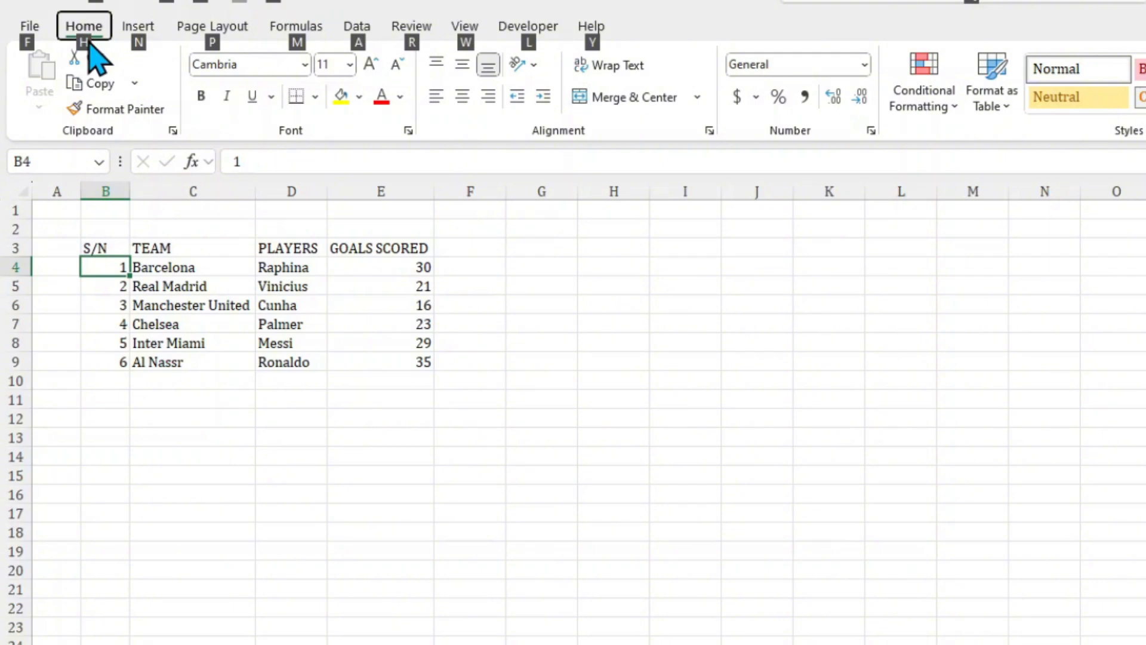
{"action": "key", "text": "h"}
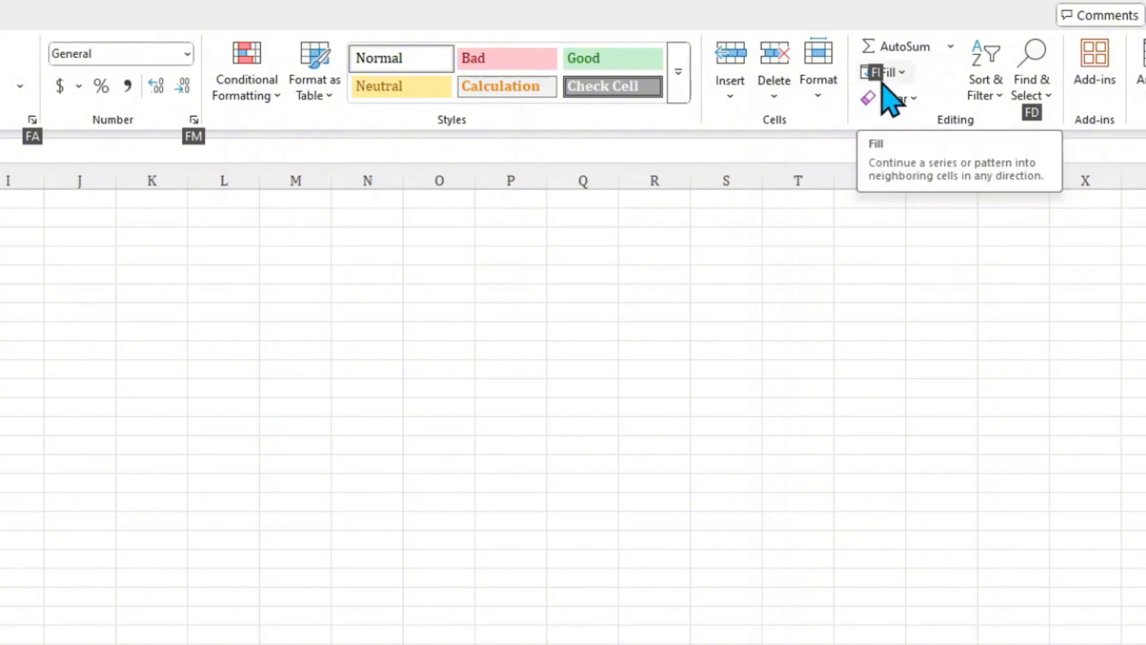
{"action": "key", "text": "i"}
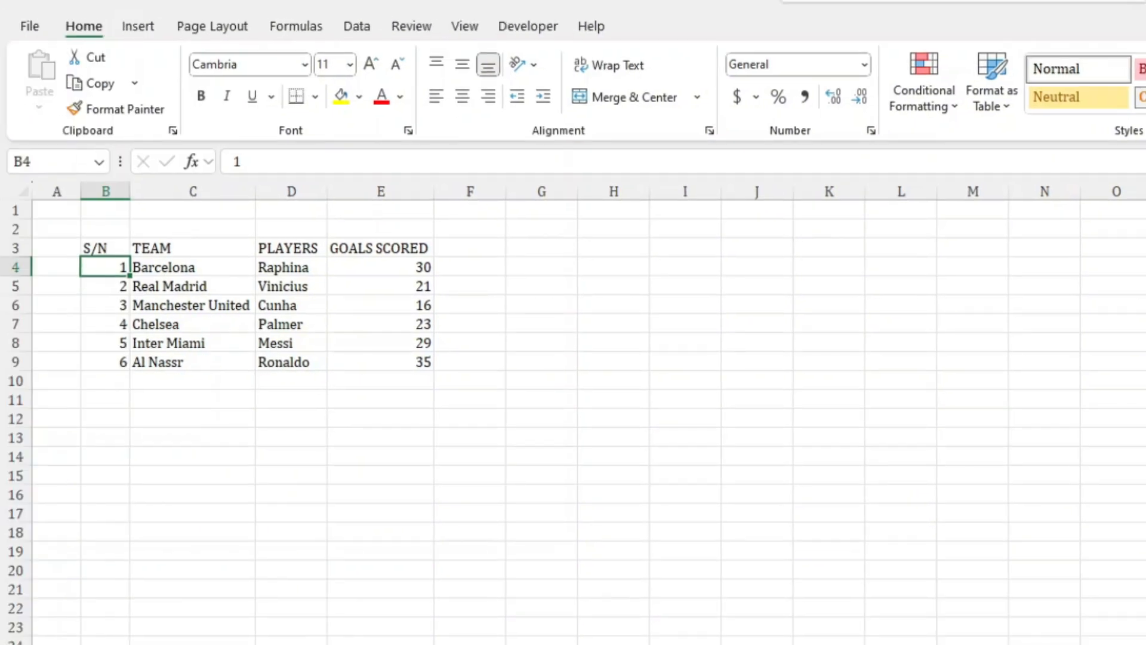
{"action": "left_click", "coordinate": [1145, 209]}
{"action": "left_click_drag", "start_coordinate": [585, 248], "coordinate": [542, 255]}
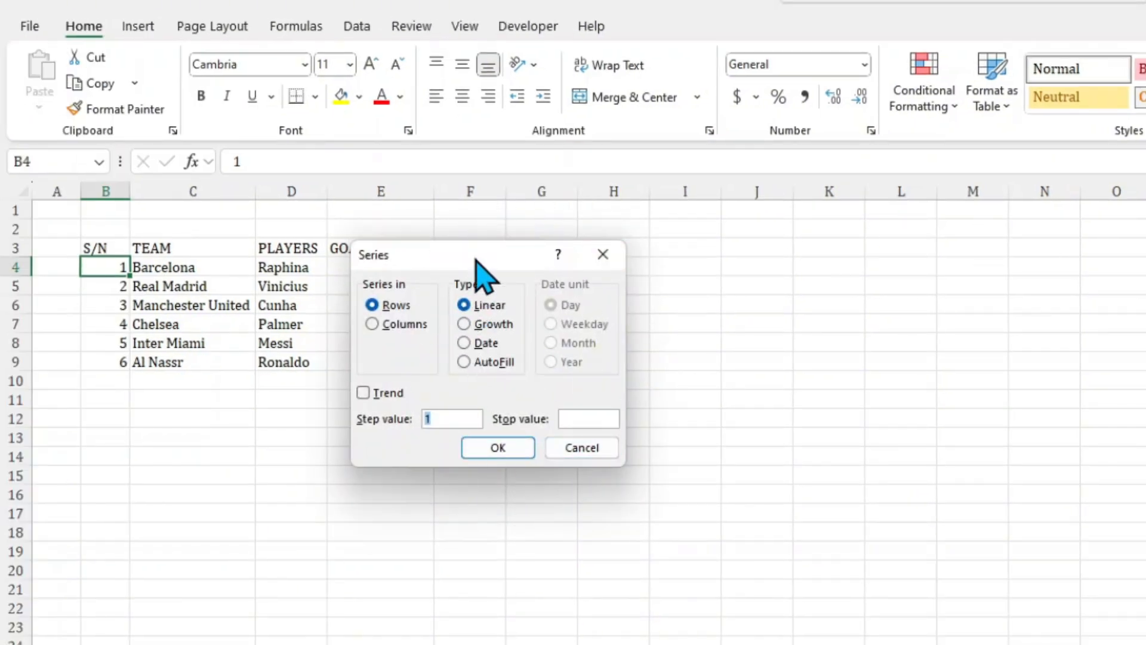
{"action": "left_click_drag", "start_coordinate": [475, 259], "coordinate": [307, 303]}
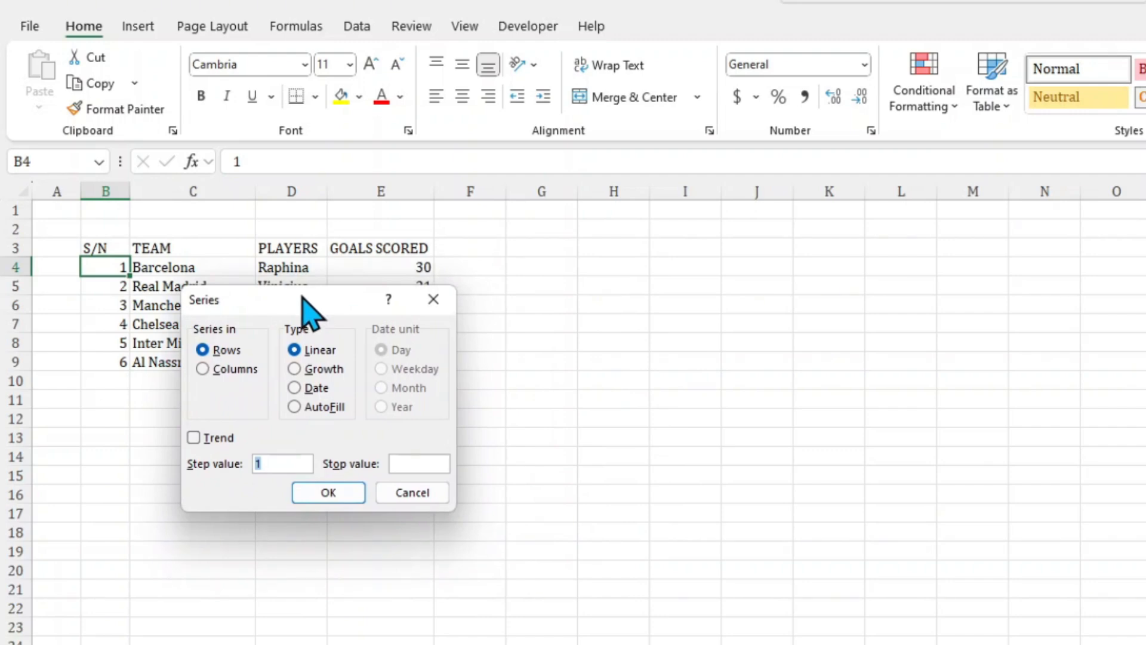
{"action": "left_click", "coordinate": [434, 299]}
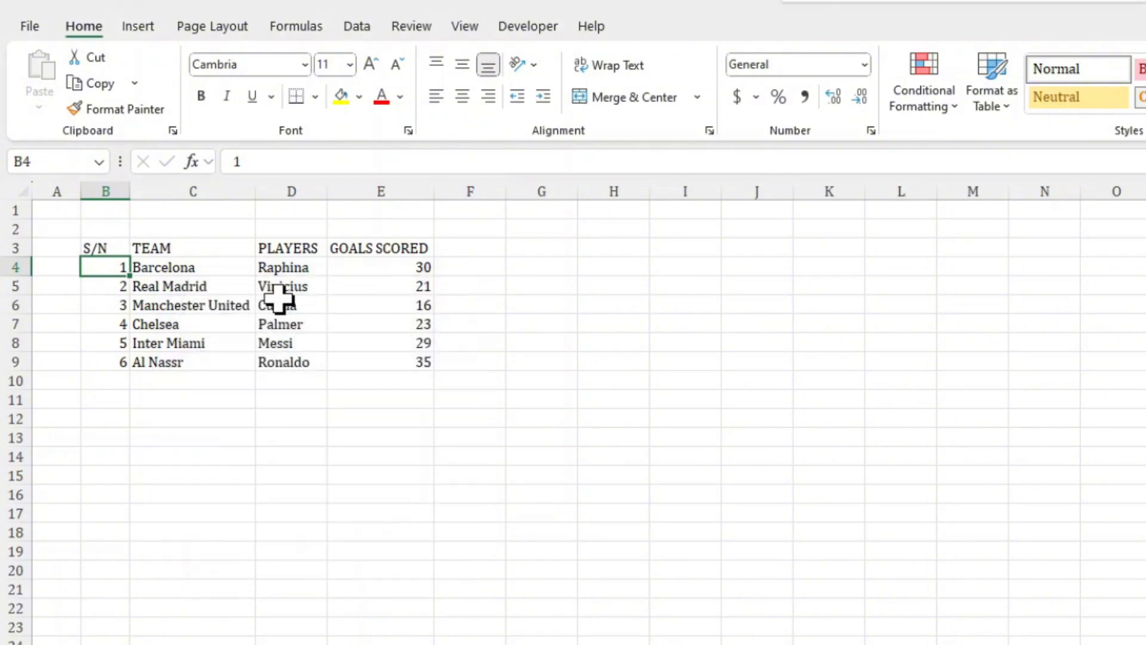
Step: Show the access keys for the formula commands and open the list of Lookup & Reference functions
{"action": "key", "text": "alt"}
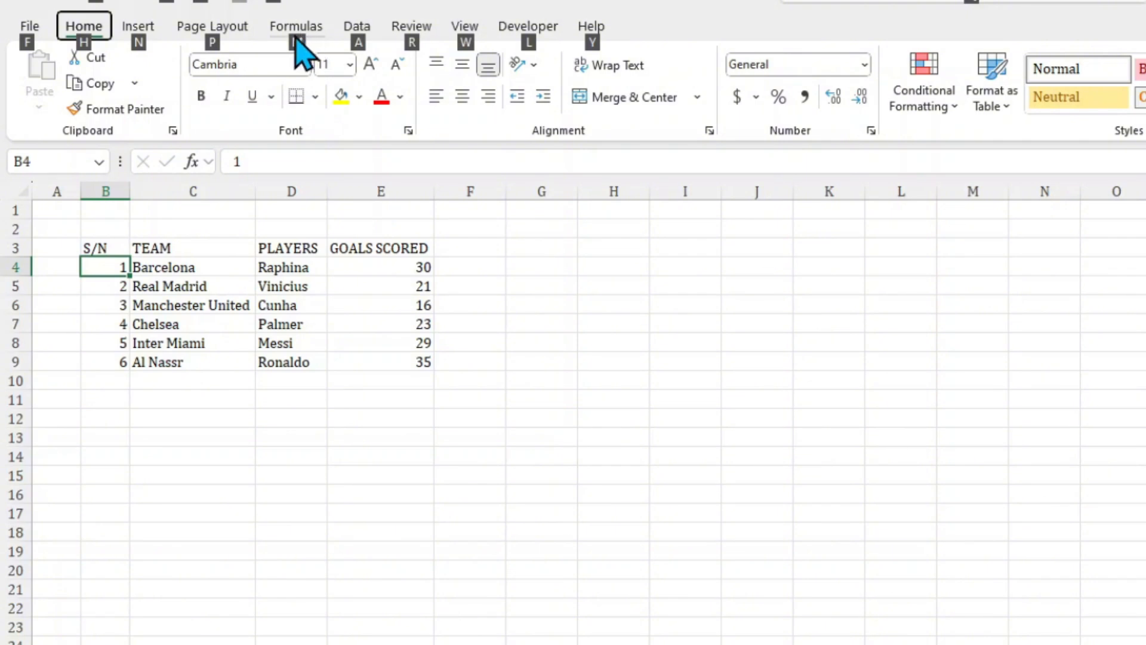
{"action": "key", "text": "m"}
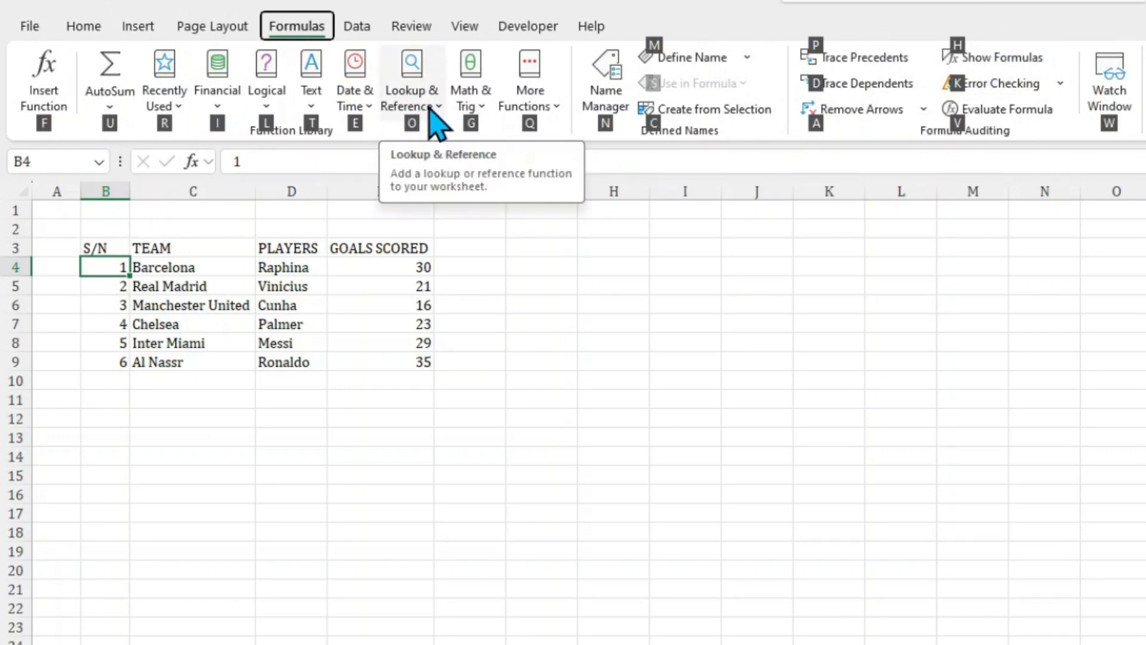
{"action": "key", "text": "o"}
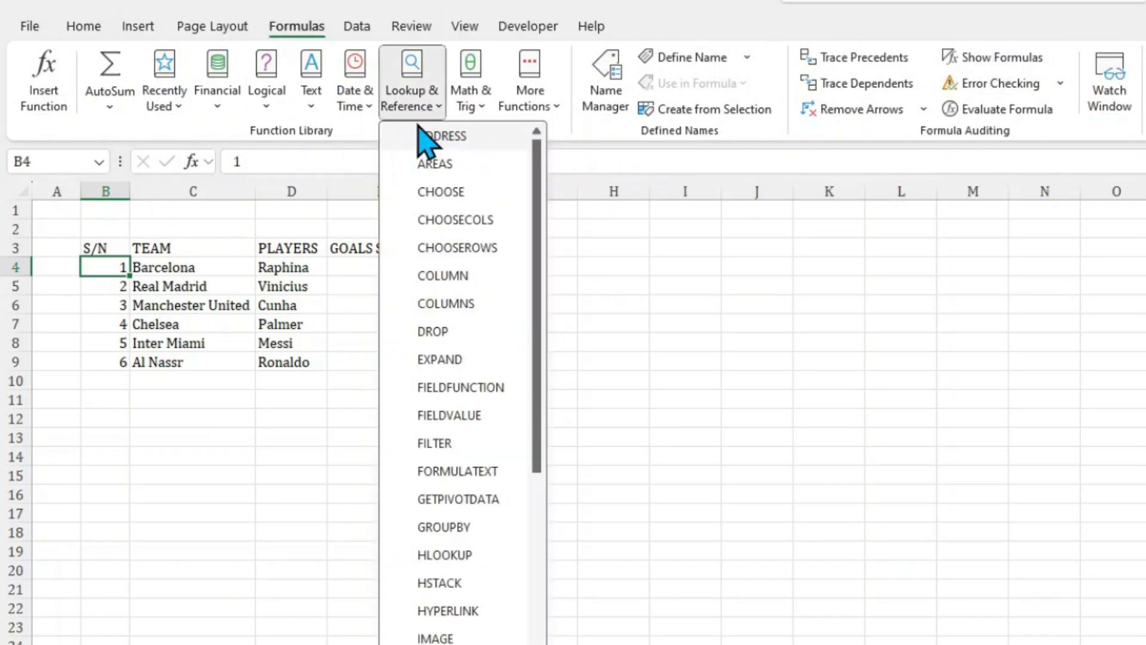